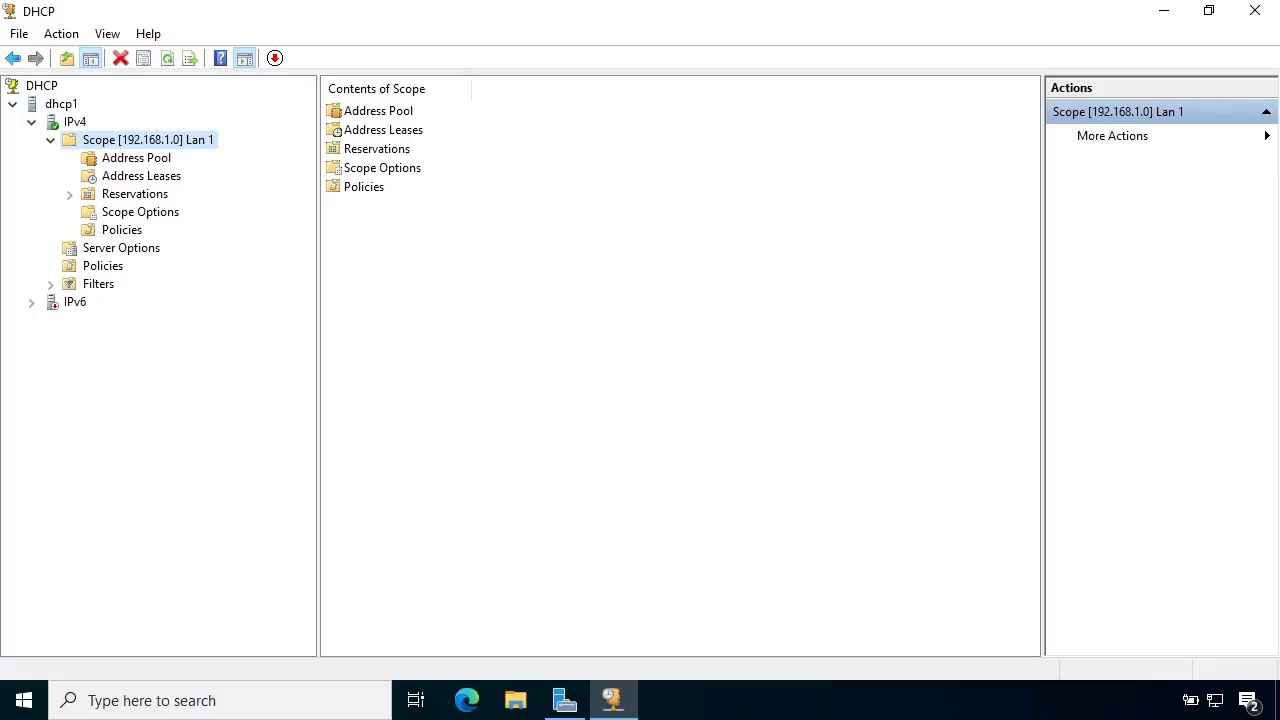
# Examine the Lan 1 scope's address pool and its general properties, including the address range and lease duration.
pyautogui.click(136, 158)
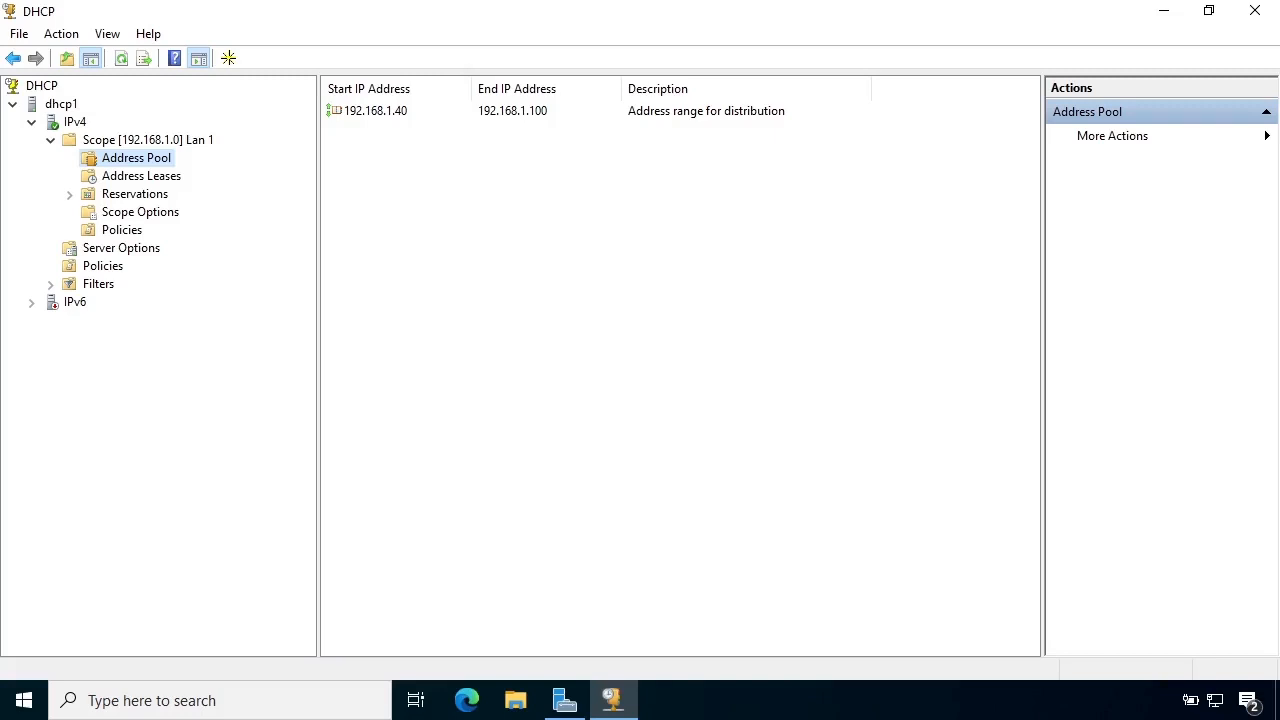
pyautogui.click(160, 140)
pyautogui.rightClick(171, 139)
pyautogui.press('Return')
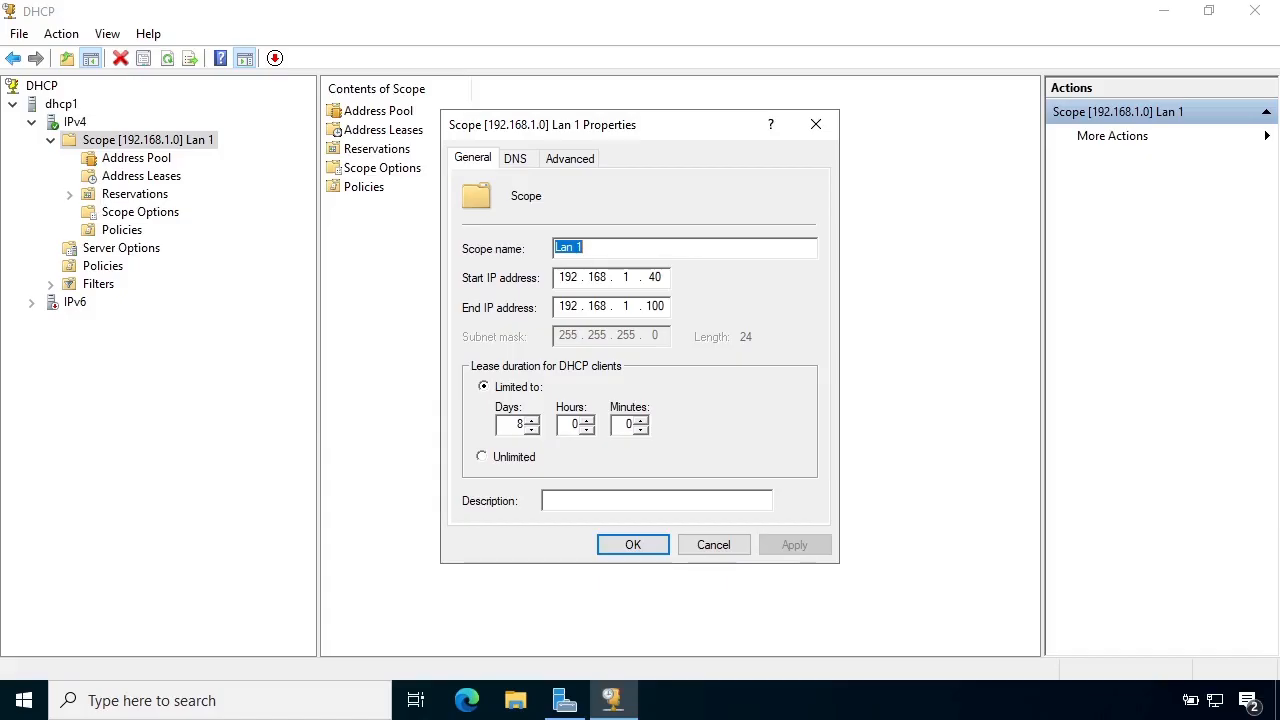
pyautogui.click(714, 545)
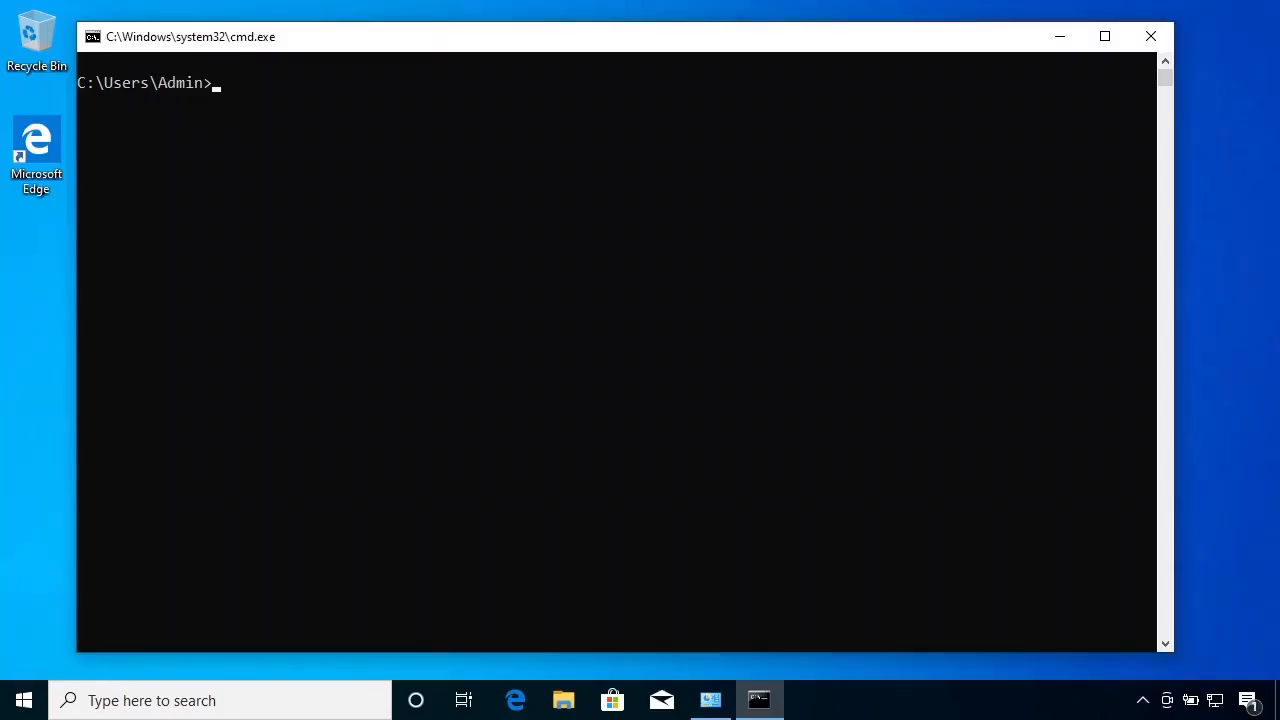
# Switch to the client's command prompt and request a fresh DHCP lease with ipconfig /release and ipconfig /renew.
pyautogui.click(217, 602)
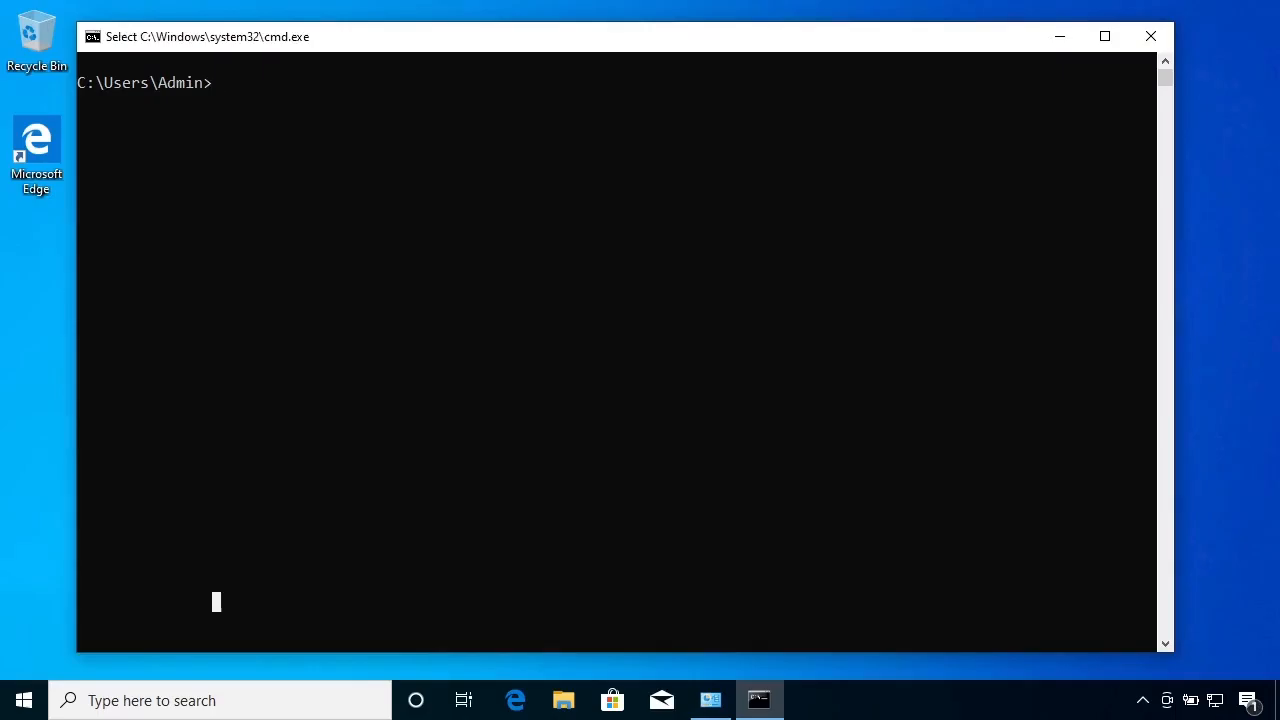
pyautogui.write('ipcon')
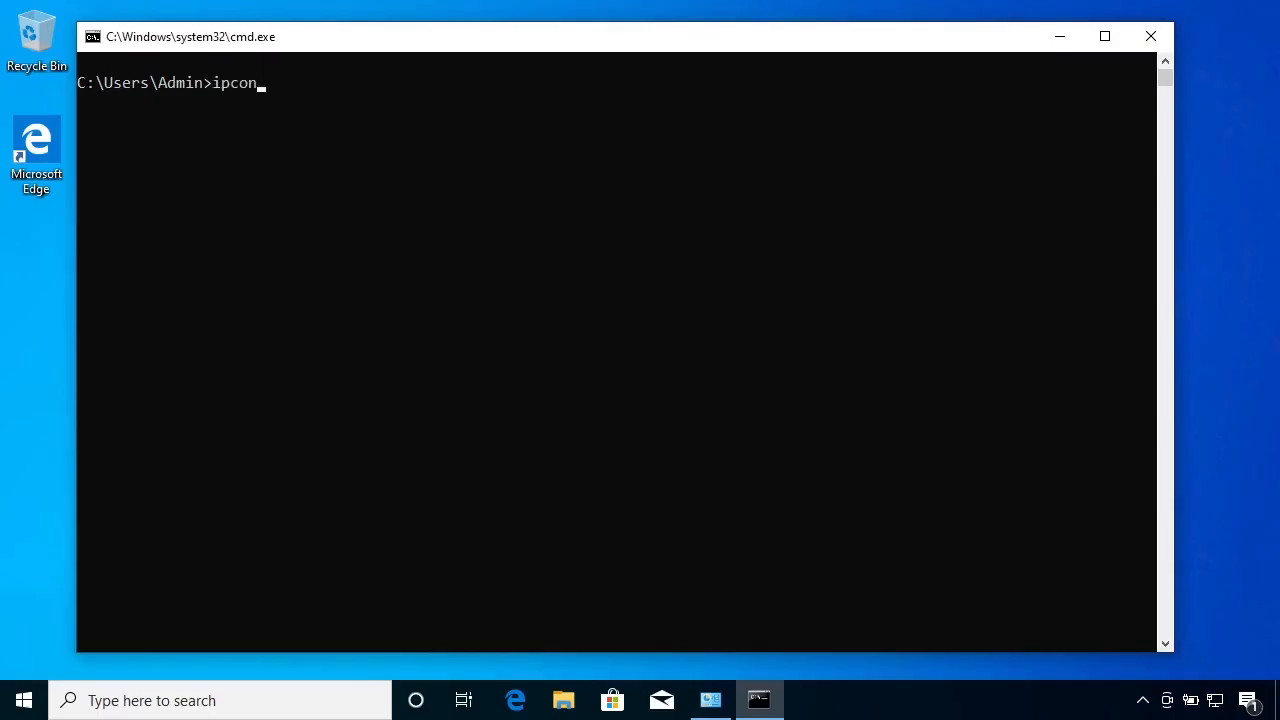
pyautogui.write('fig /release')
pyautogui.press('Return')
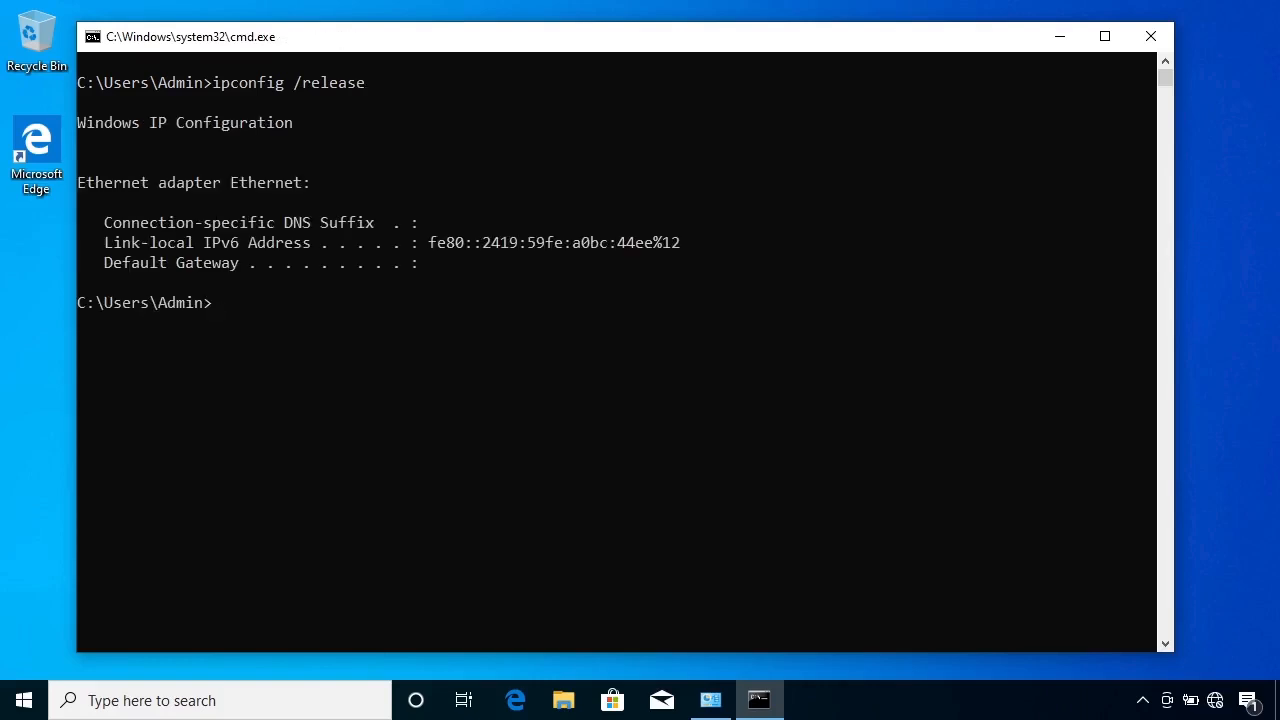
pyautogui.write('ipconfig /renew')
pyautogui.press('Return')
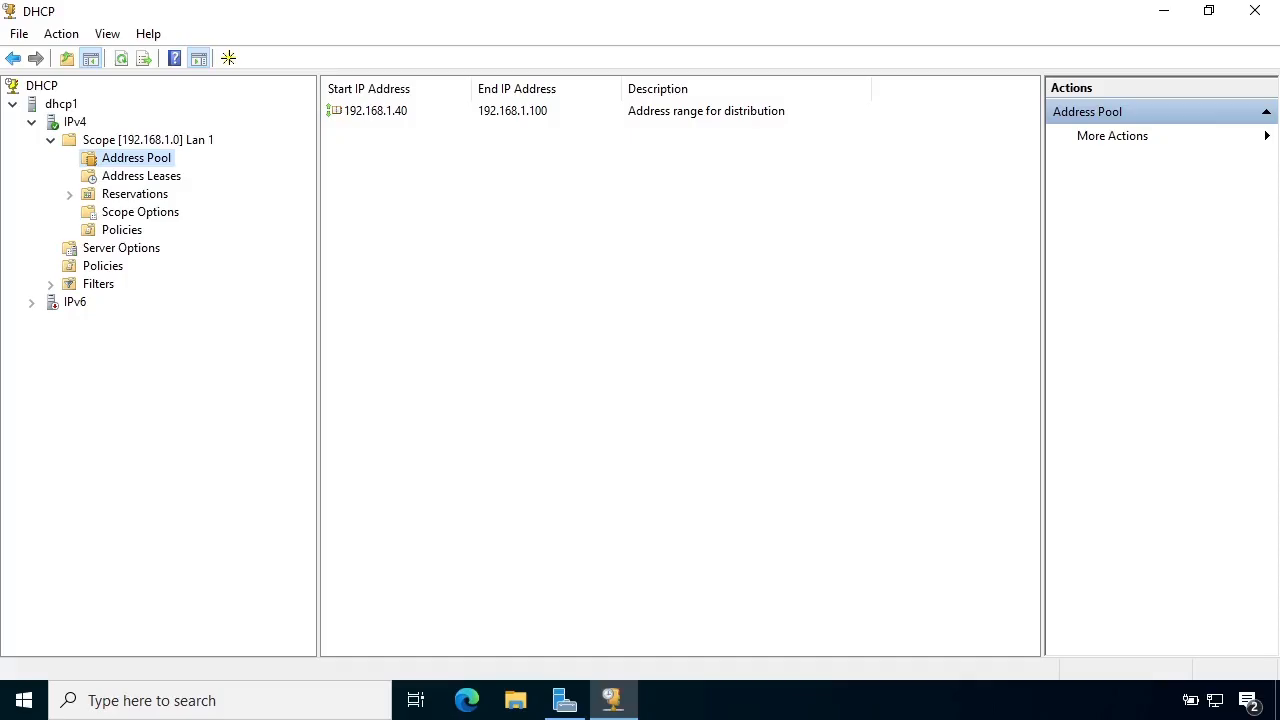
# On the DHCP server, start a new IPv4 scope named "Lan 1 Continued".
pyautogui.click(75, 121)
pyautogui.rightClick(75, 121)
pyautogui.click(120, 163)
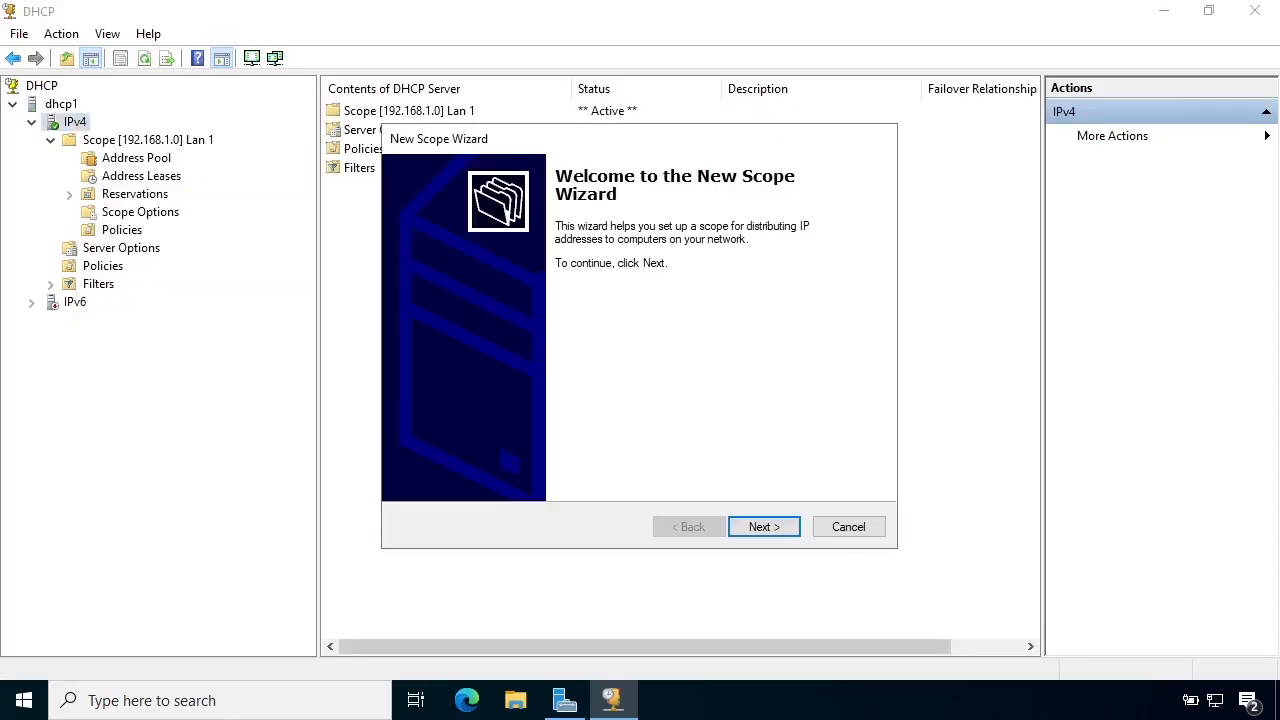
pyautogui.press('Return')
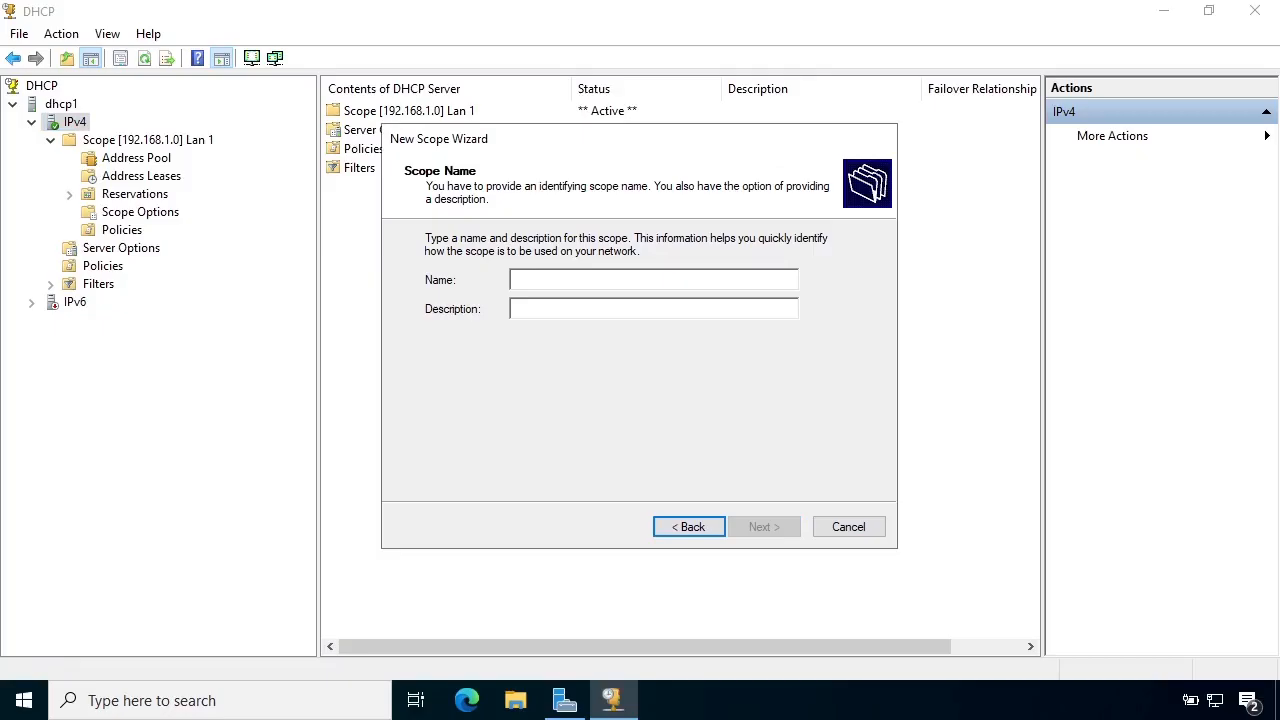
pyautogui.write('Lan 1 Continued')
pyautogui.press('Return')
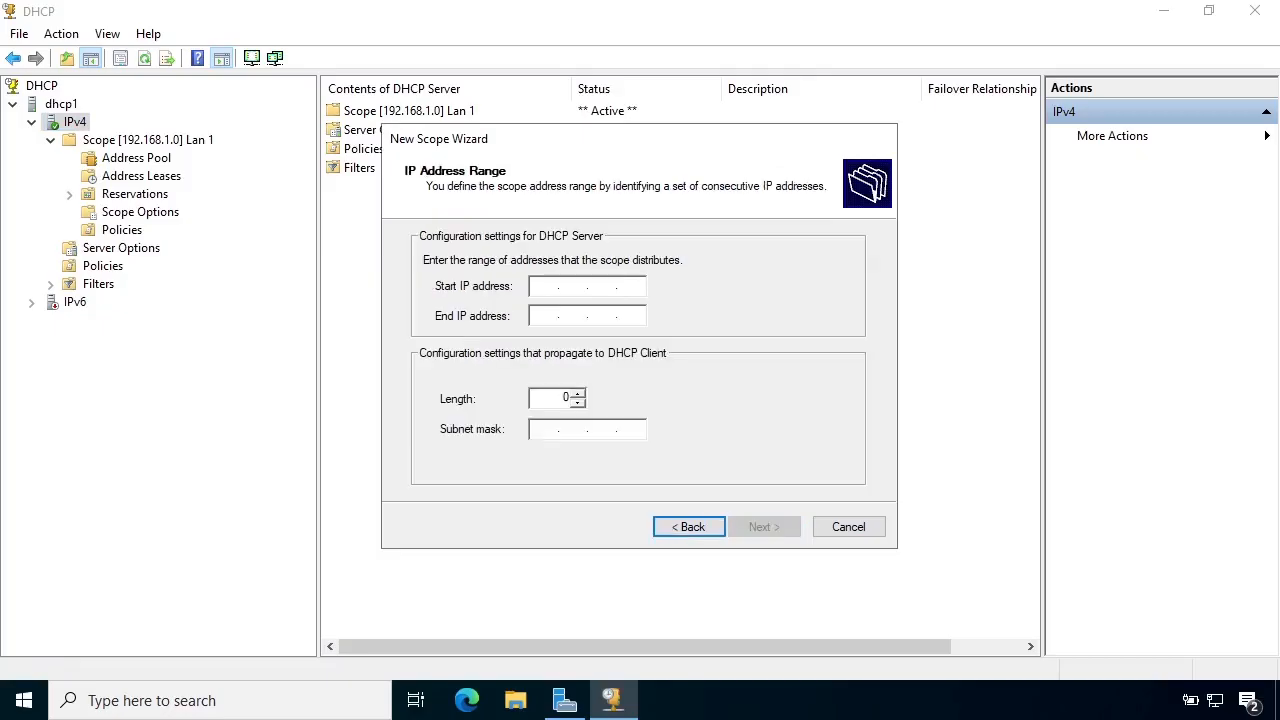
# Try to give the new scope the range 192.168.1.200 to 192.168.1.250, and cancel the scope creation.
pyautogui.write('192.168.1.200')
pyautogui.press('Tab')
pyautogui.write('192 . 168 . 1 . 250')
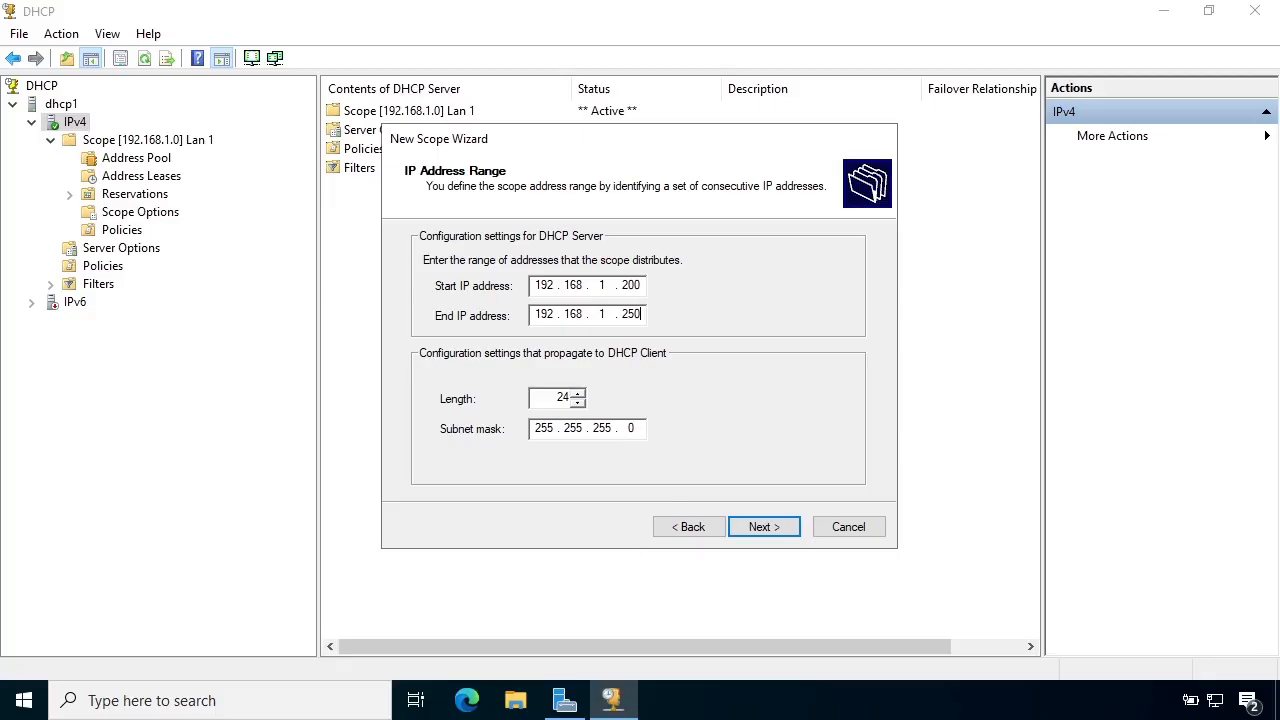
pyautogui.press('Return')
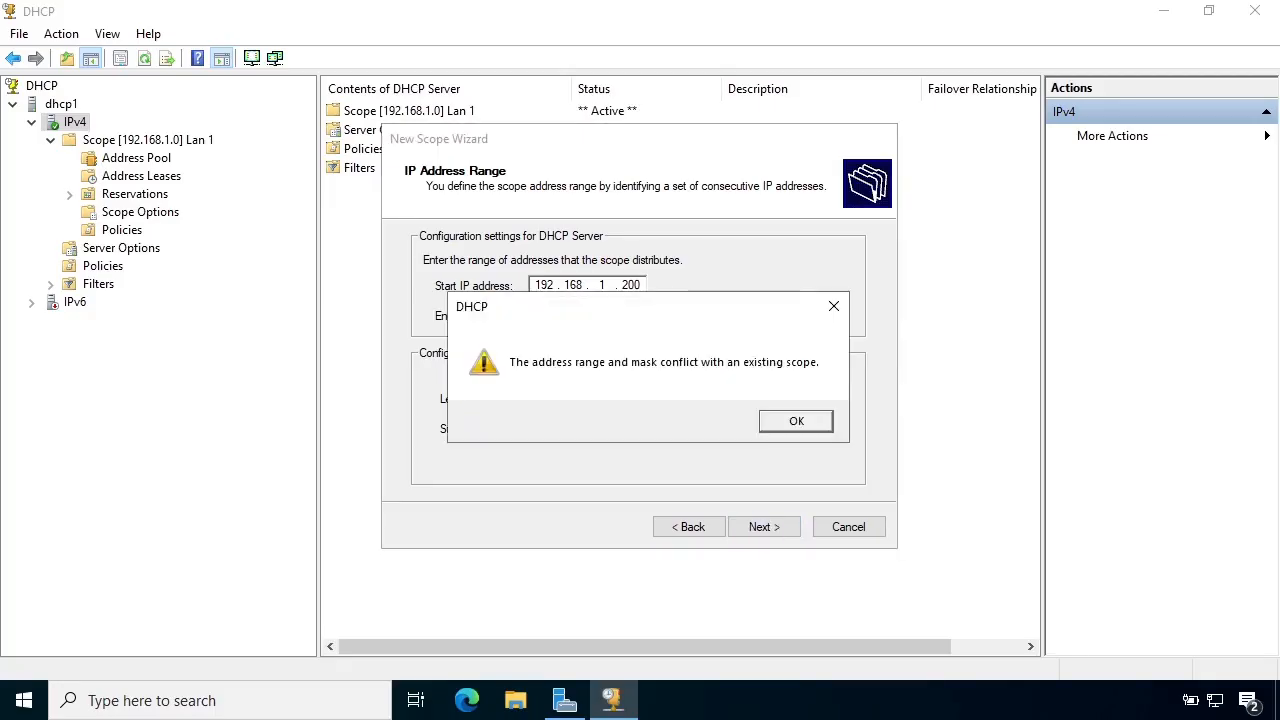
pyautogui.press('Return')
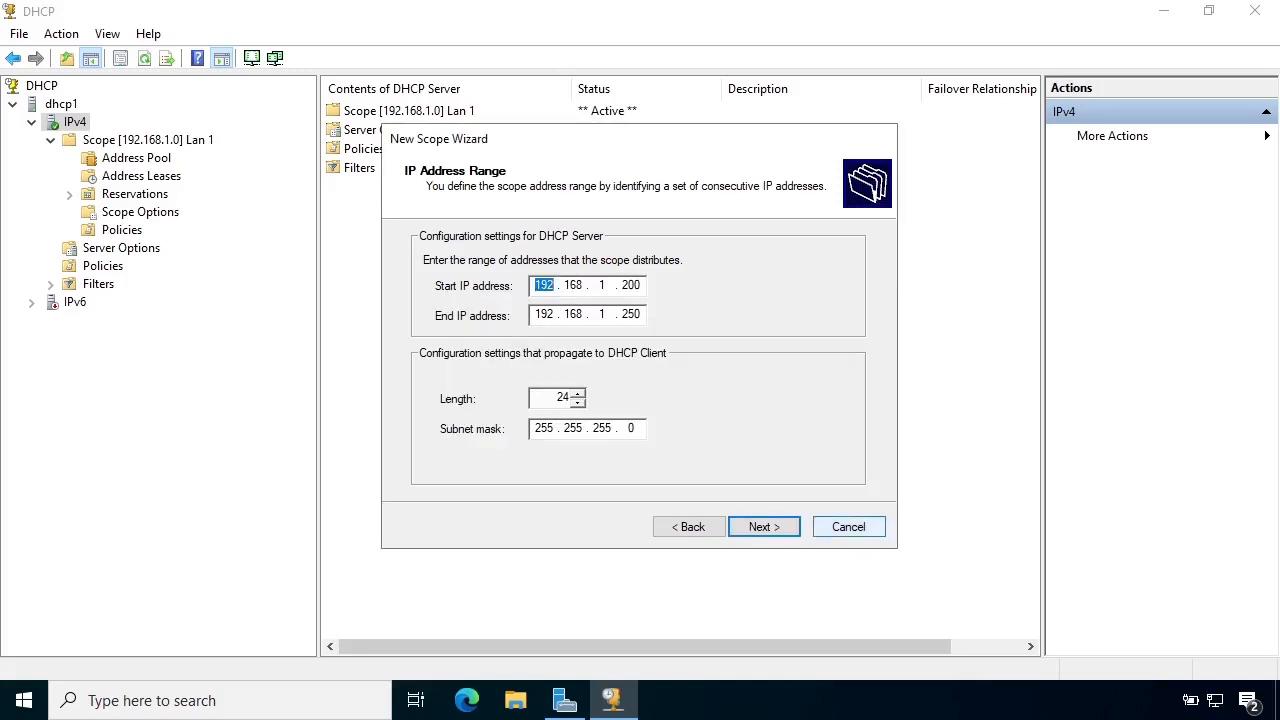
pyautogui.press('Escape')
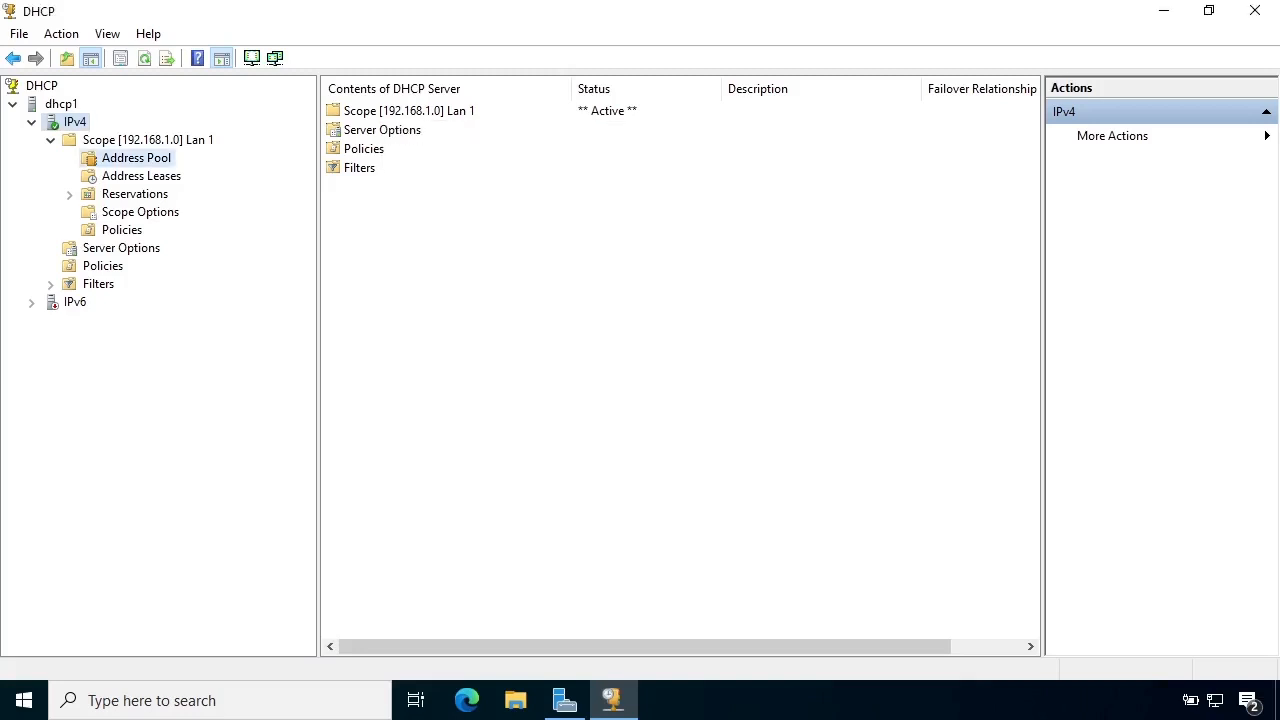
# Set the Lan 1 scope's address range to start at 192.168.1.1 and end at 192.168.1.250.
pyautogui.click(136, 158)
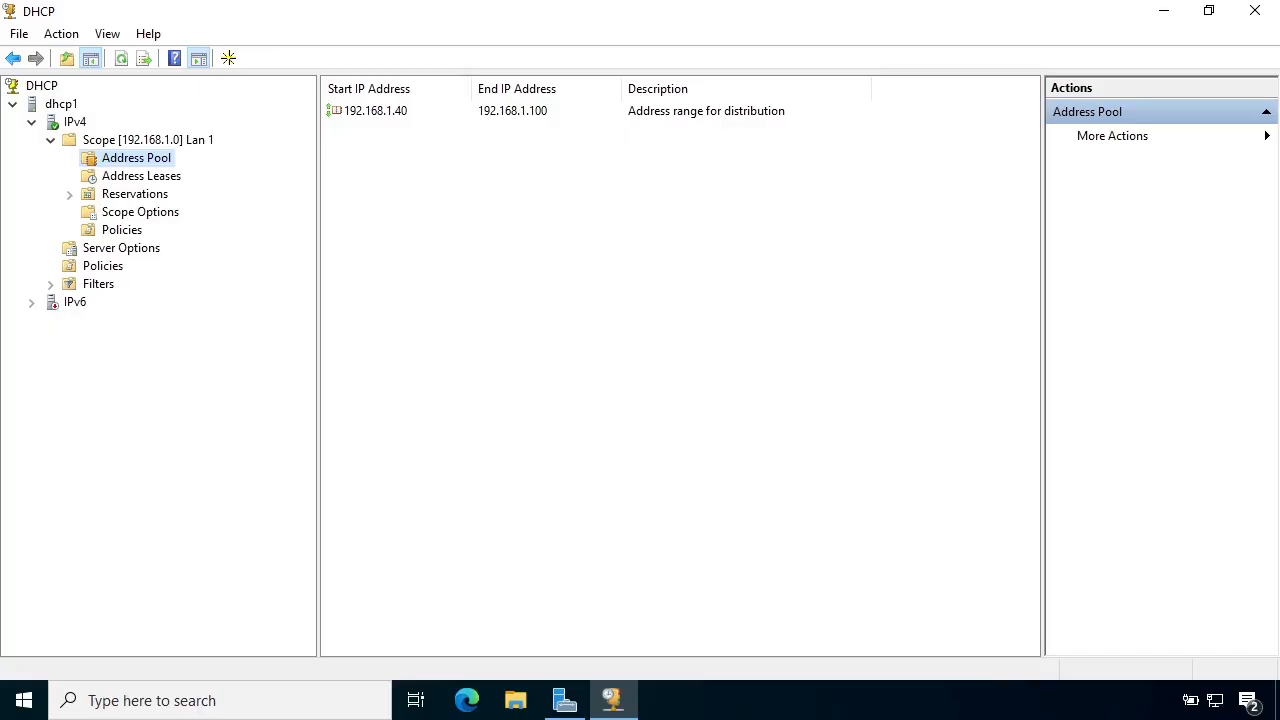
pyautogui.click(148, 140)
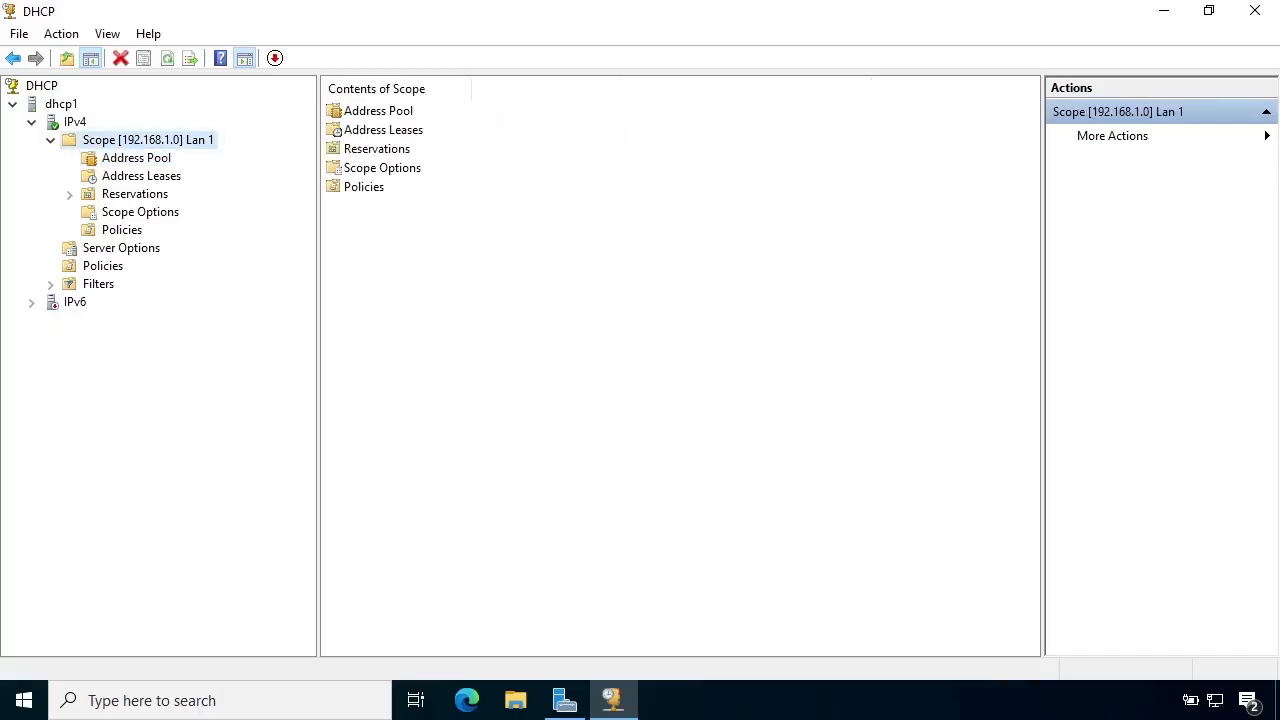
pyautogui.rightClick(159, 140)
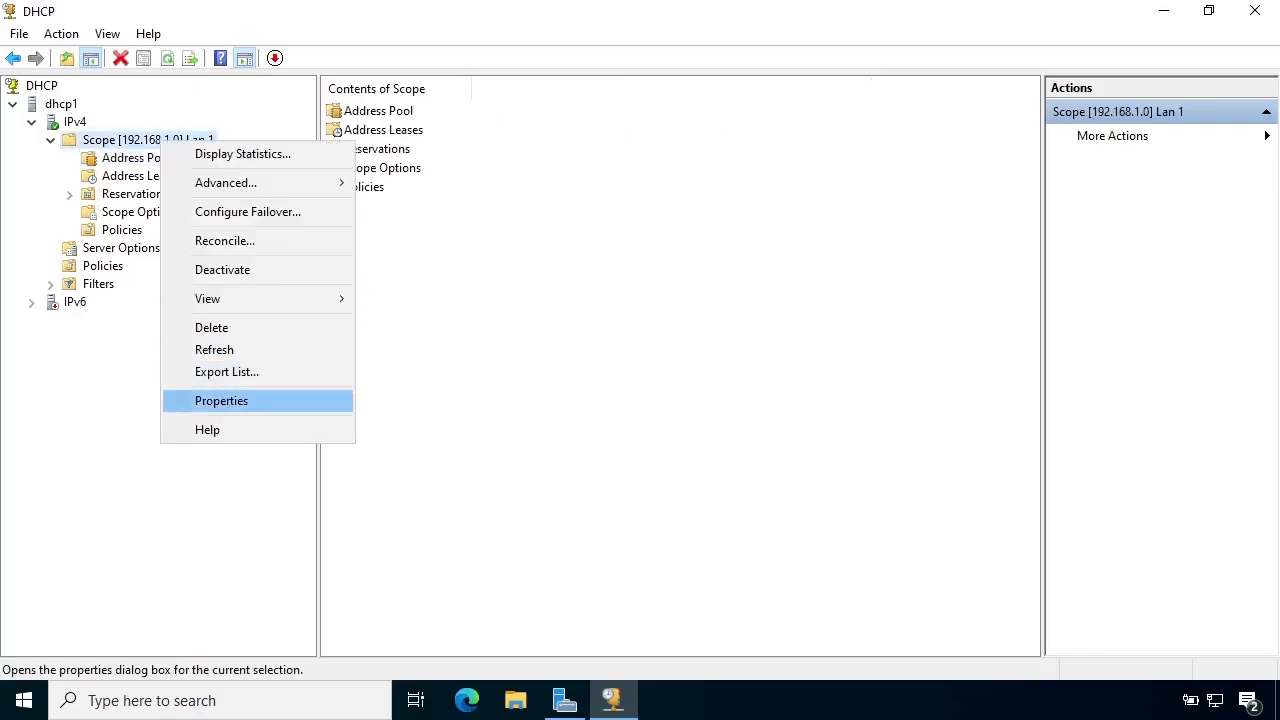
pyautogui.click(221, 400)
pyautogui.moveTo(604, 292); pyautogui.dragTo(587, 321)
pyautogui.write('1 . 2')
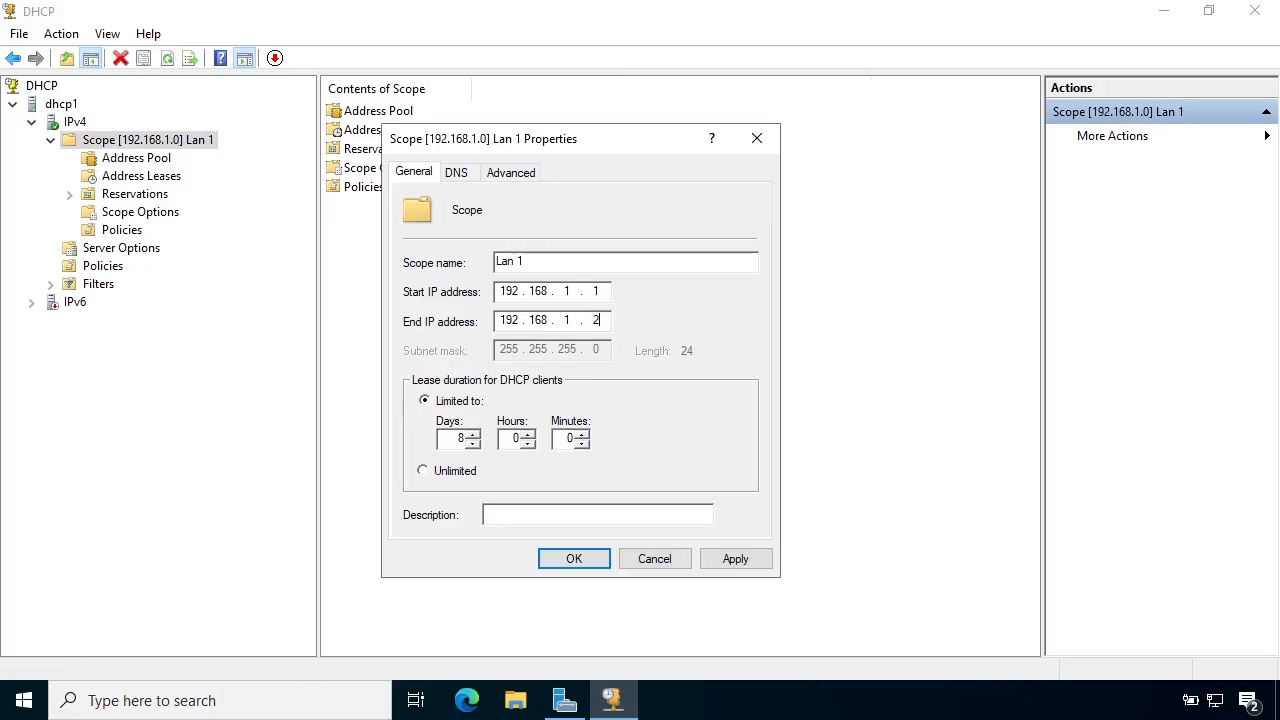
pyautogui.write('50')
pyautogui.press('Return')
# Add an exclusion range from 192.168.1.1 to 192.168.1.50 to the Lan 1 address pool.
pyautogui.click(136, 158)
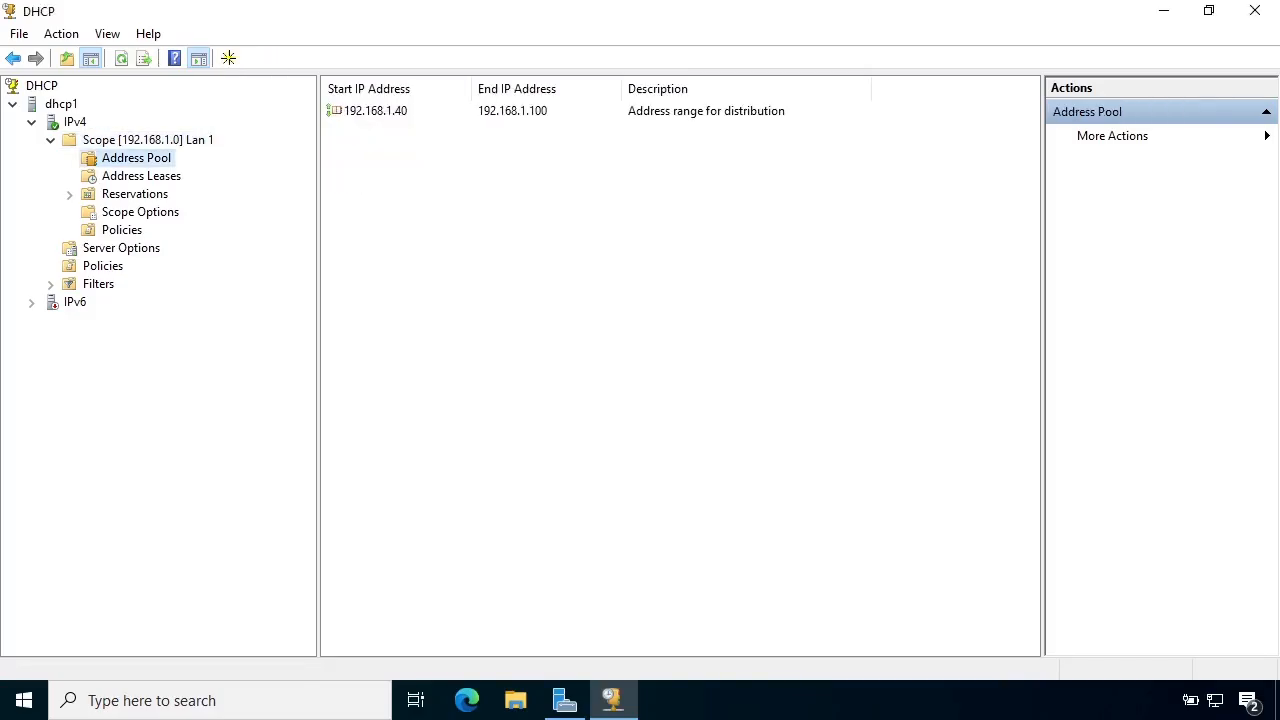
pyautogui.rightClick(148, 157)
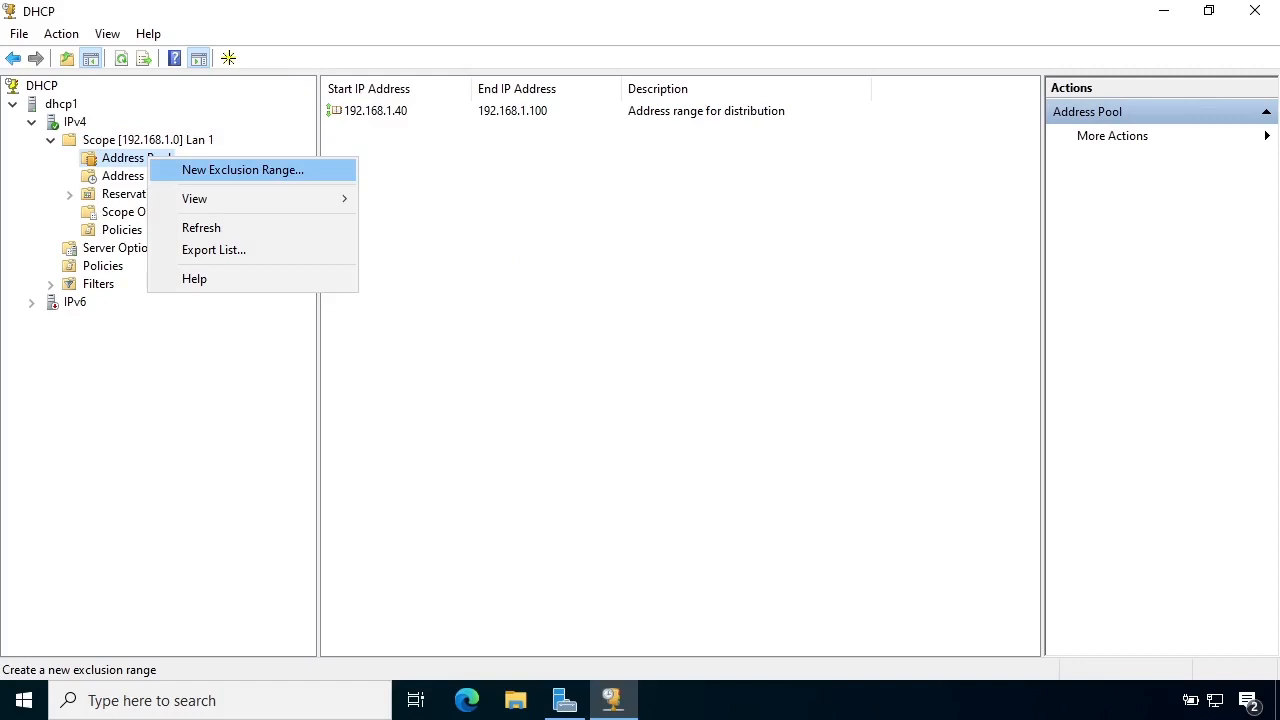
pyautogui.press('Return')
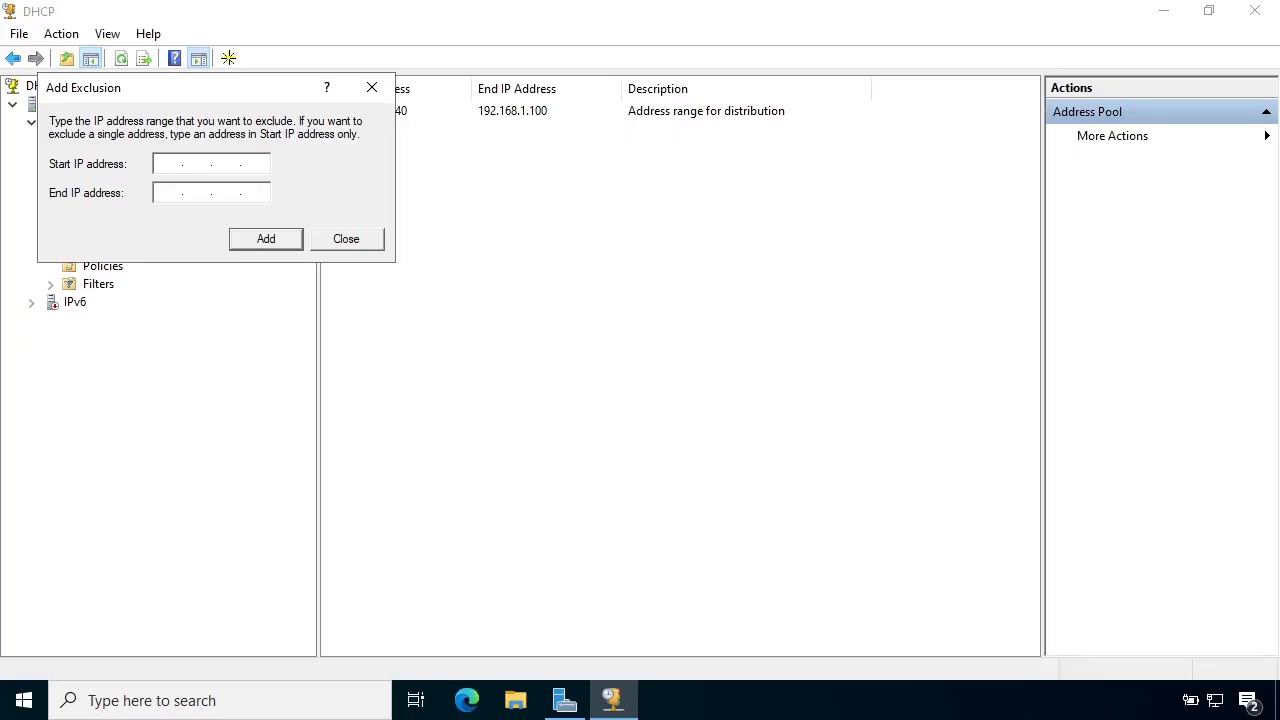
pyautogui.write('192.168.')
pyautogui.write('1')
pyautogui.write('192.168')
pyautogui.write('1.50')
pyautogui.press('Return')
# Add a second exclusion range from 192.168.1.101 to 192.168.1.199 and refresh the address pool.
pyautogui.moveTo(257, 97); pyautogui.dragTo(624, 269)
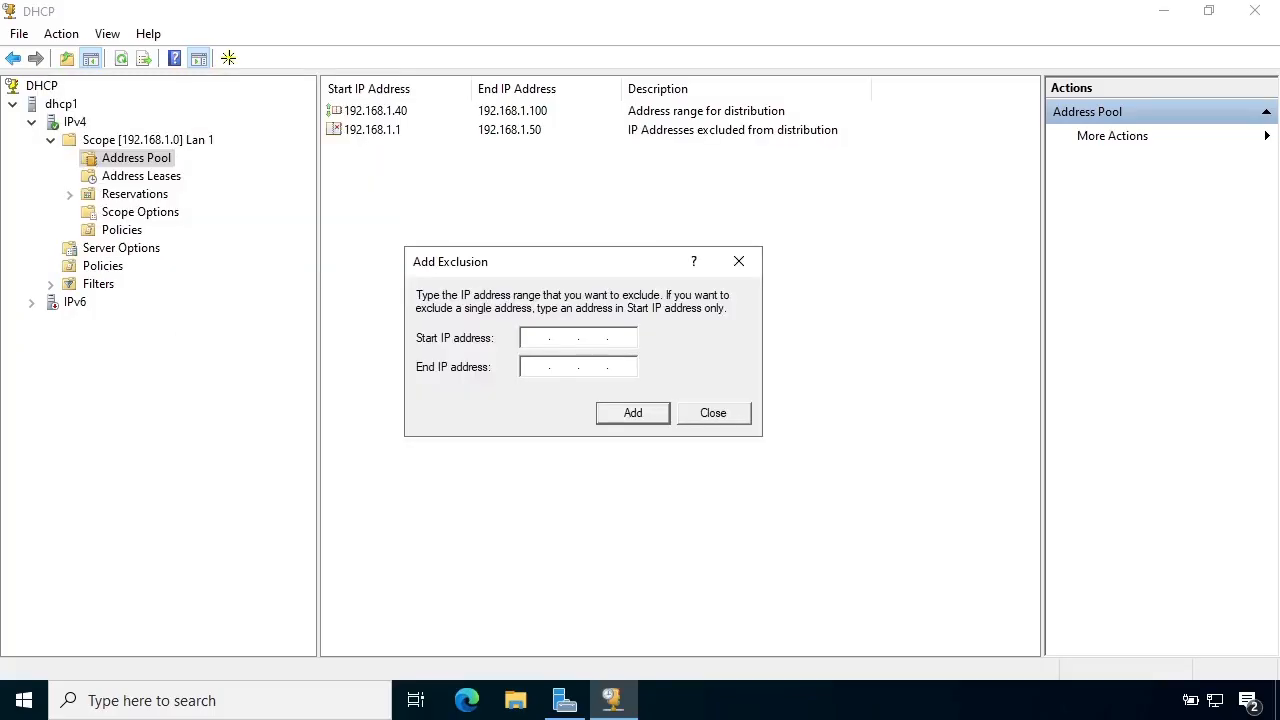
pyautogui.moveTo(624, 262); pyautogui.dragTo(543, 237)
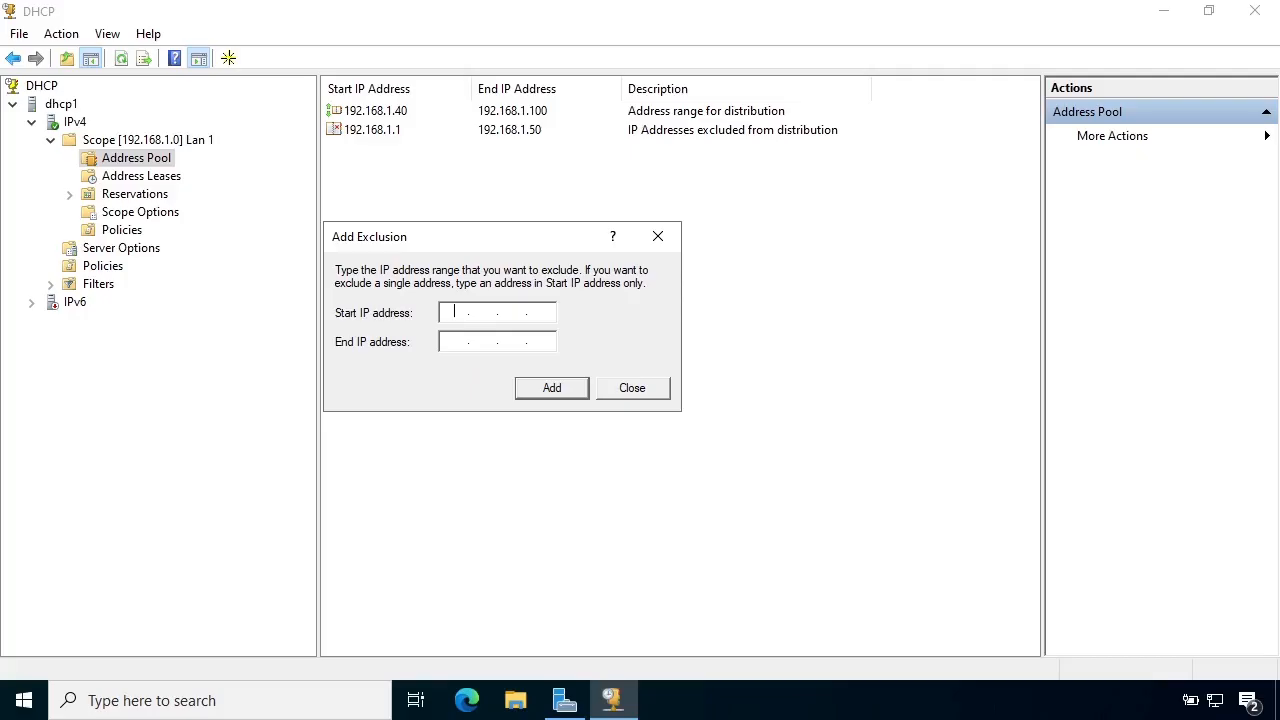
pyautogui.write('1921681.1011921681.199')
pyautogui.press('Return')
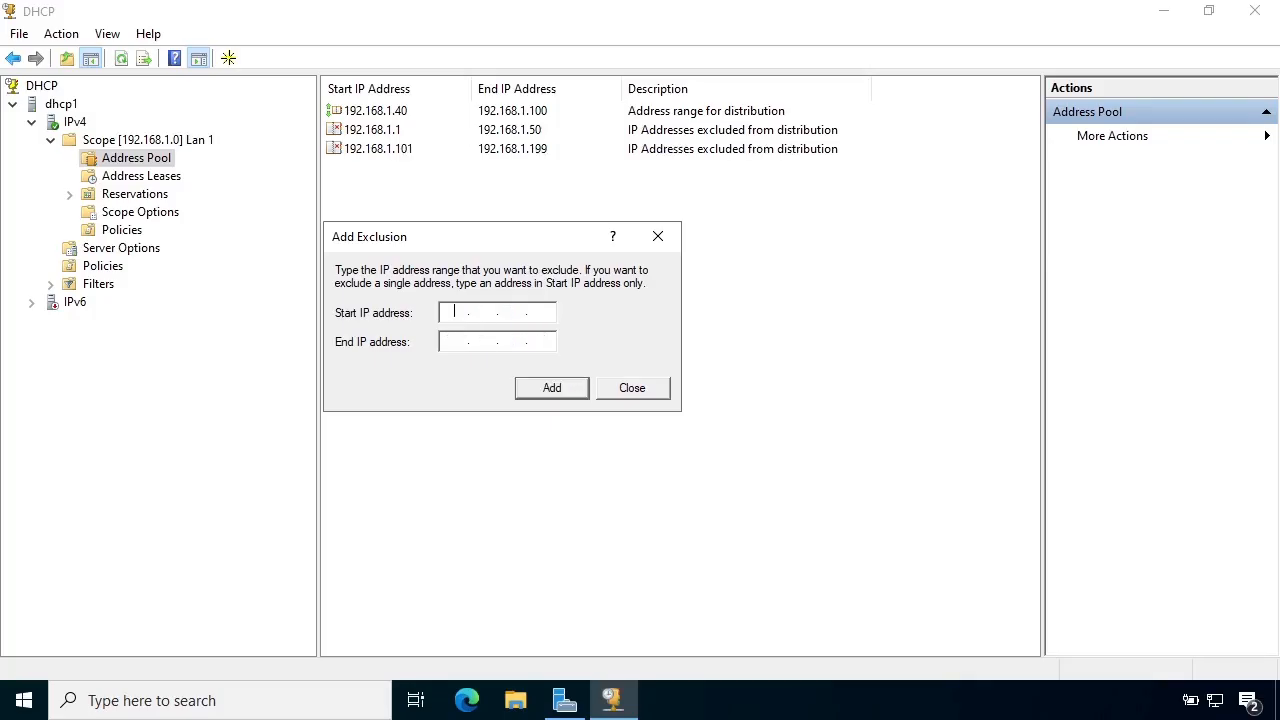
pyautogui.press('Escape')
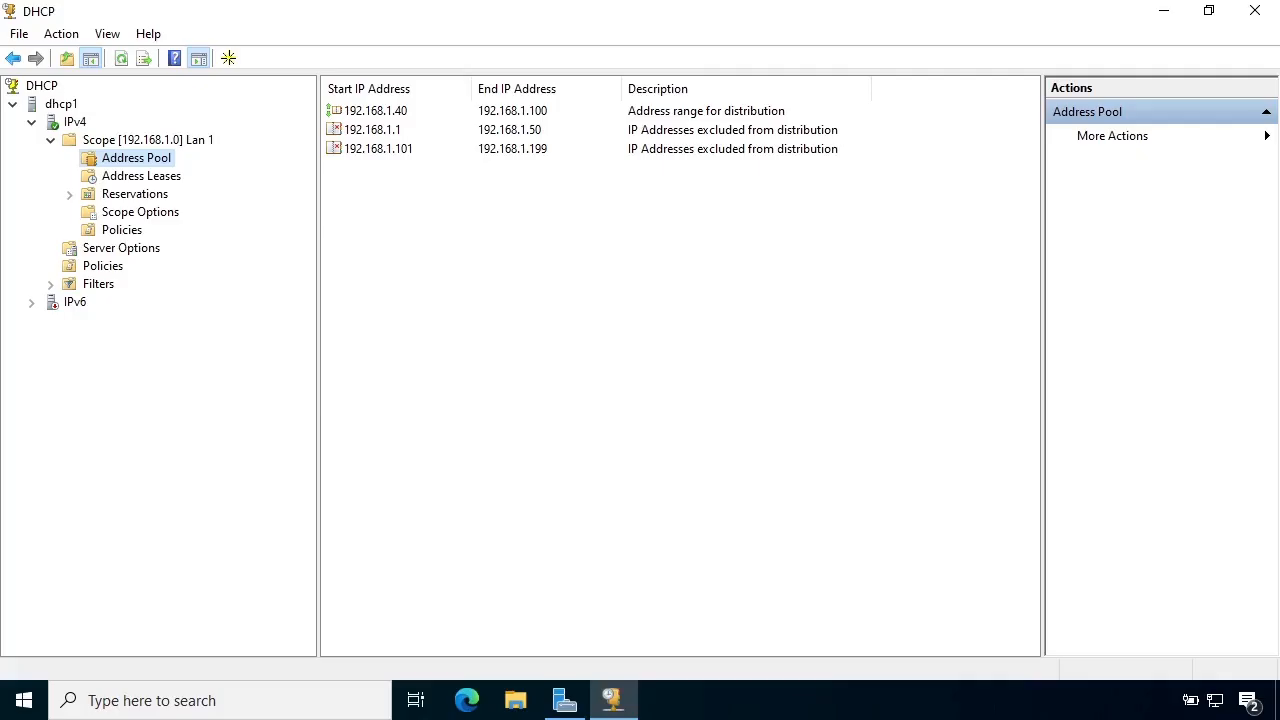
pyautogui.click(121, 58)
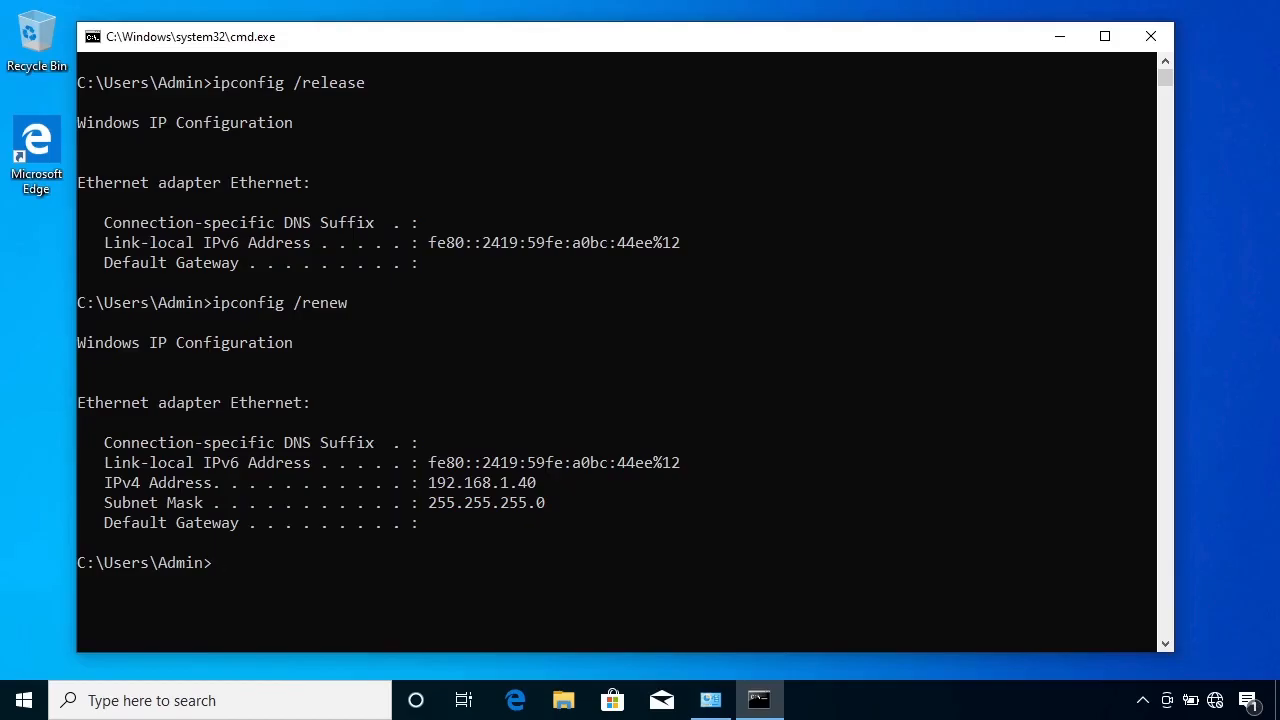
# Back in the client's command prompt, rerun ipconfig /release and ipconfig /renew to obtain an address from the changed scope.
pyautogui.click(558, 641)
pyautogui.press('Up')
pyautogui.press('Up')
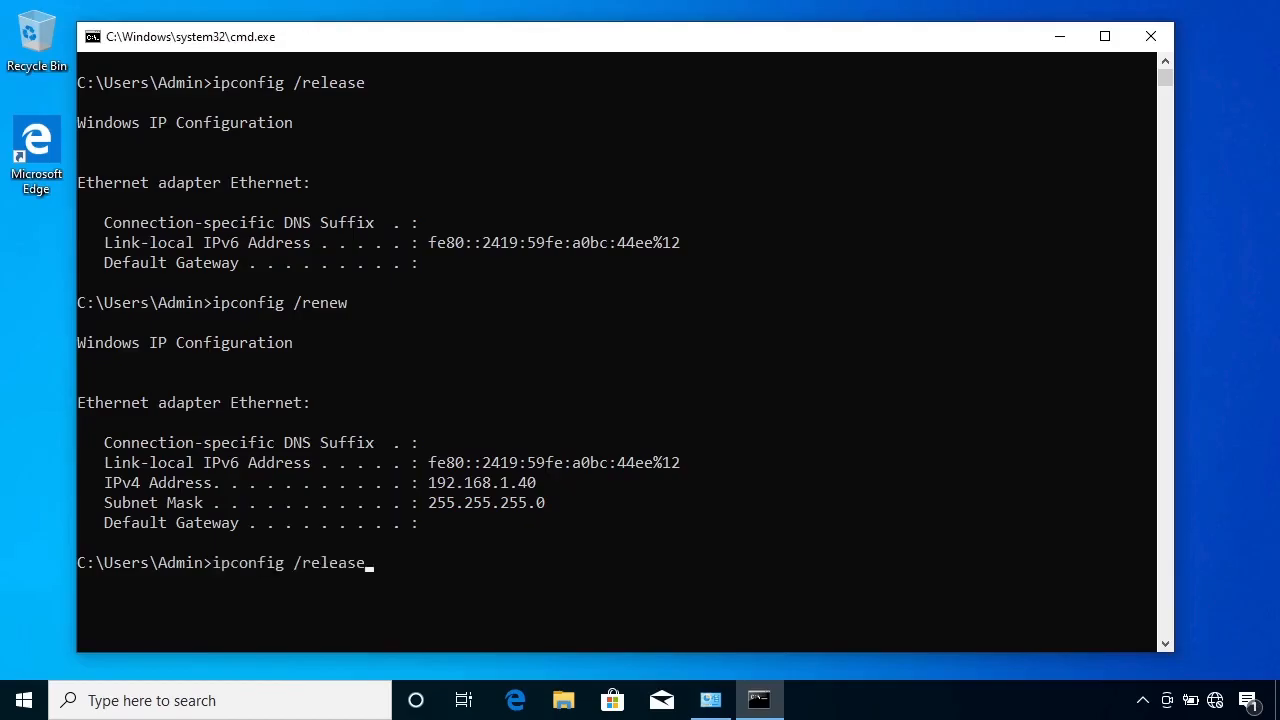
pyautogui.press('Return')
pyautogui.press('Up')
pyautogui.press('Up')
pyautogui.press('Down')
pyautogui.press('Up')
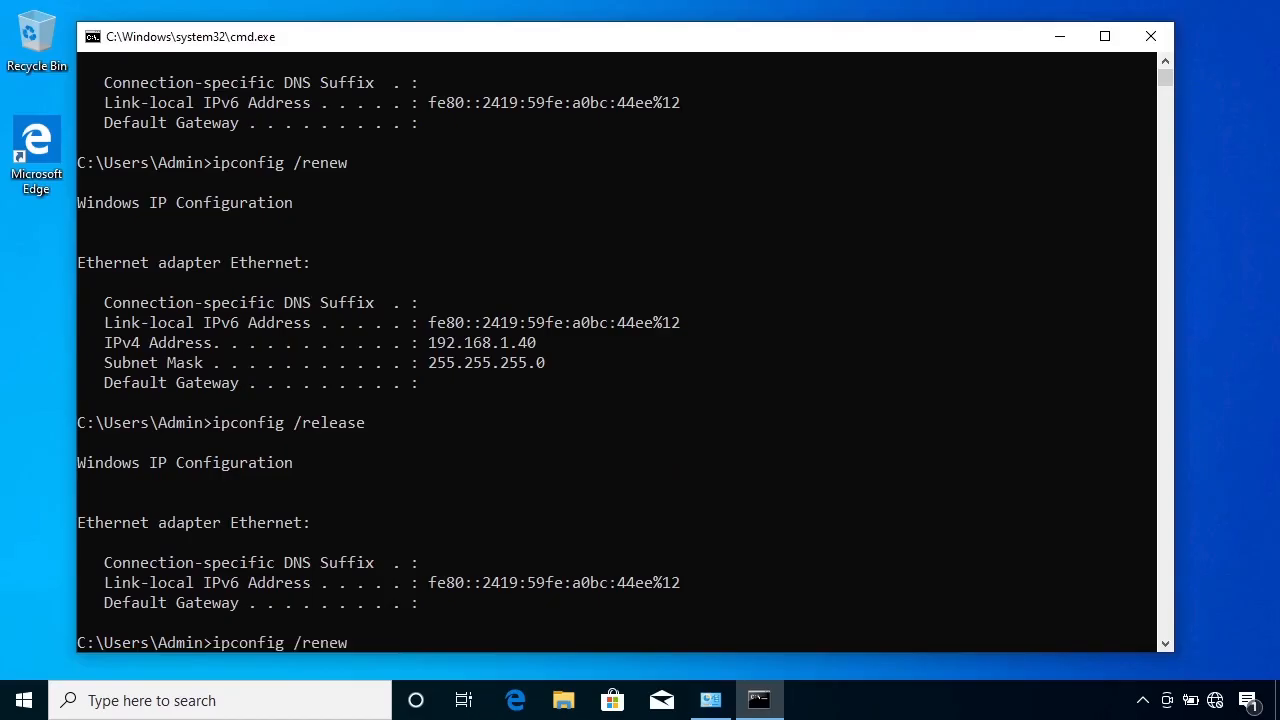
pyautogui.press('Return')
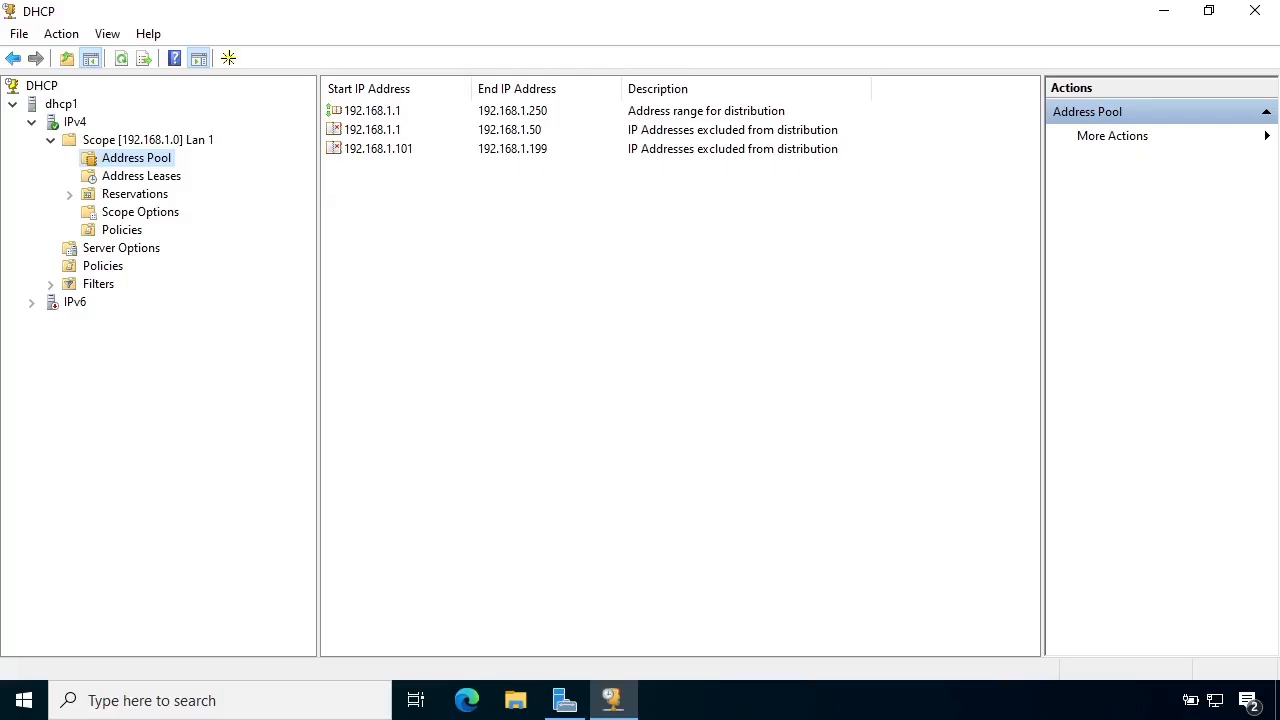
# In the Lan 1 scope options on the DHCP server, enable 003 Router and add the IP address 192.168.1.1.
pyautogui.click(140, 212)
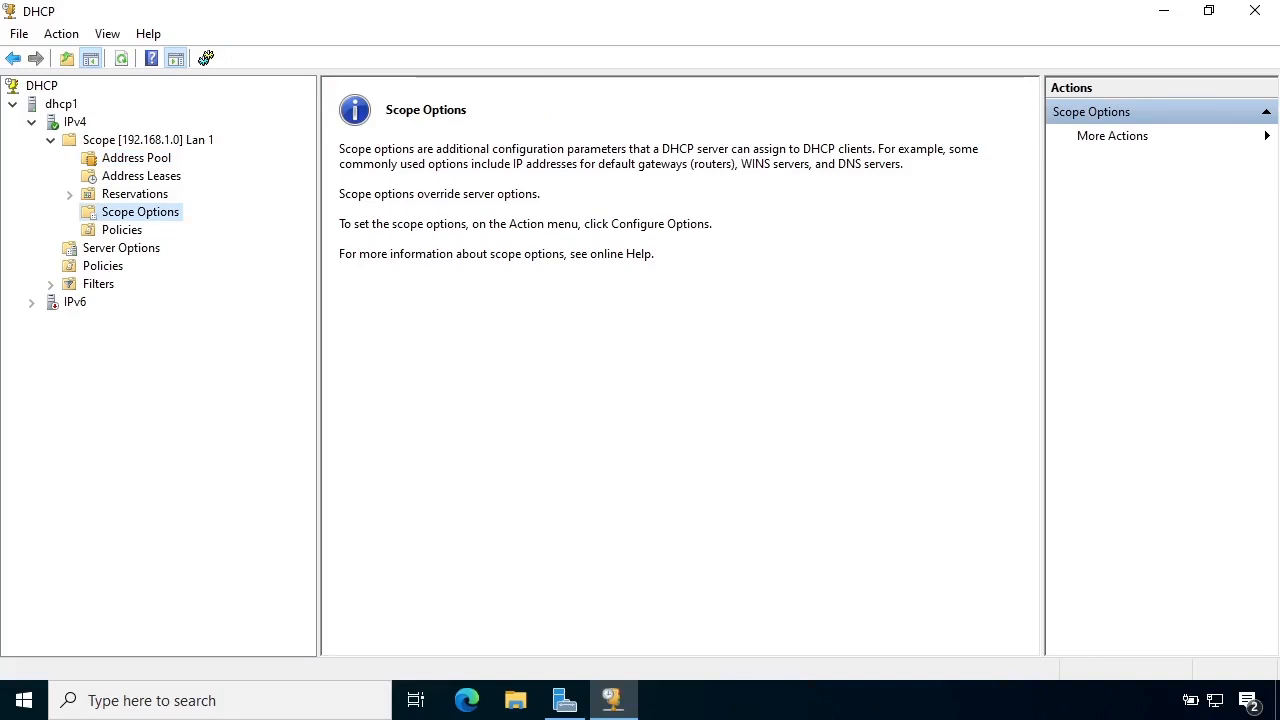
pyautogui.rightClick(168, 212)
pyautogui.click(250, 226)
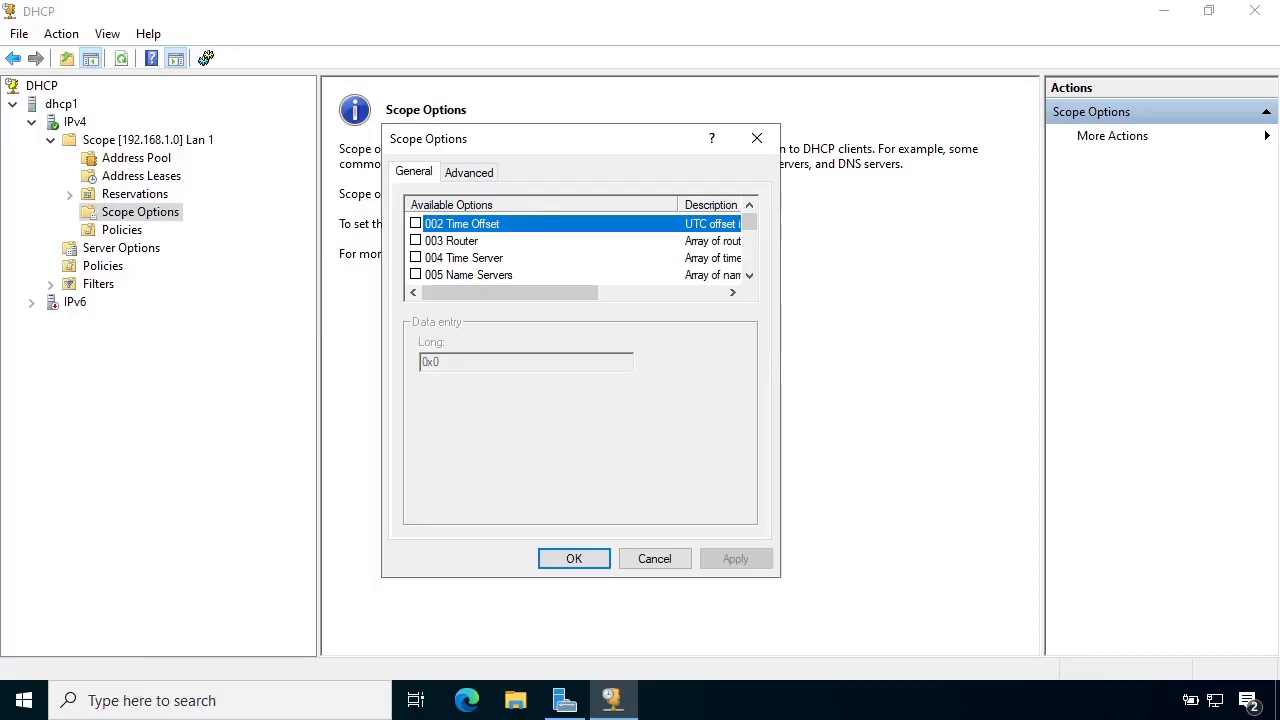
pyautogui.click(416, 241)
pyautogui.click(435, 409)
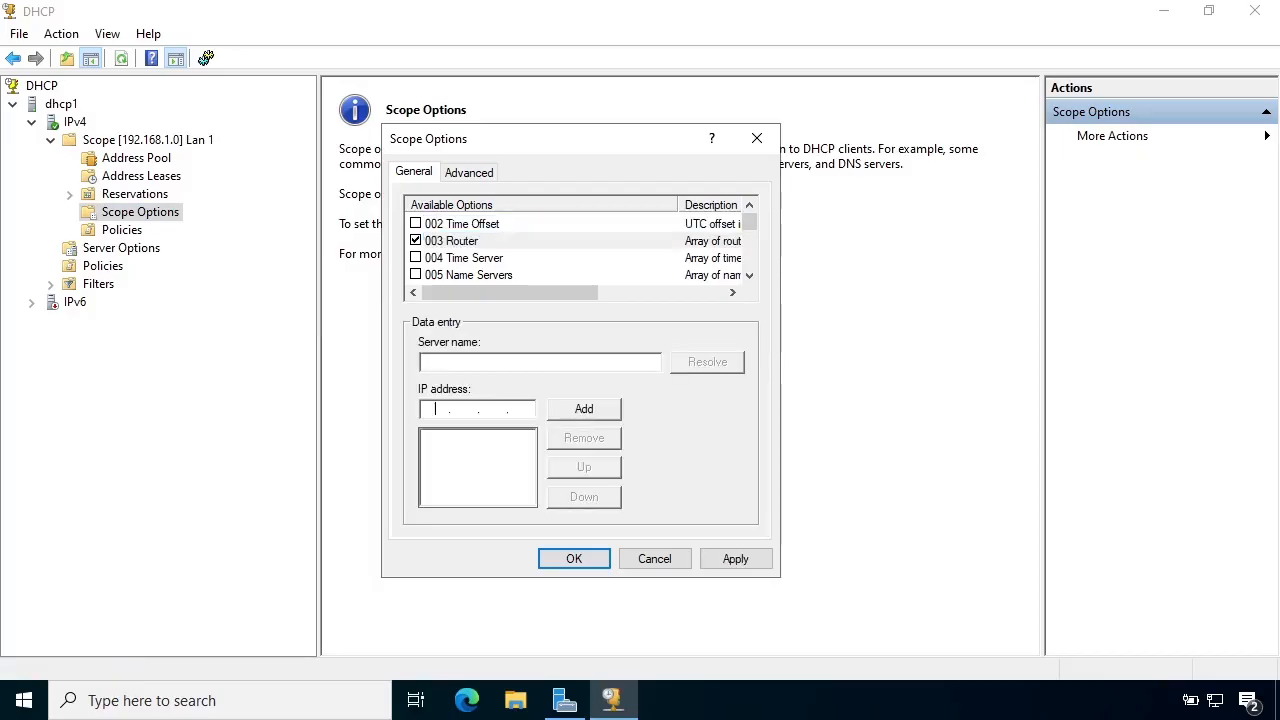
pyautogui.write('192 . 168 . 1 . 1')
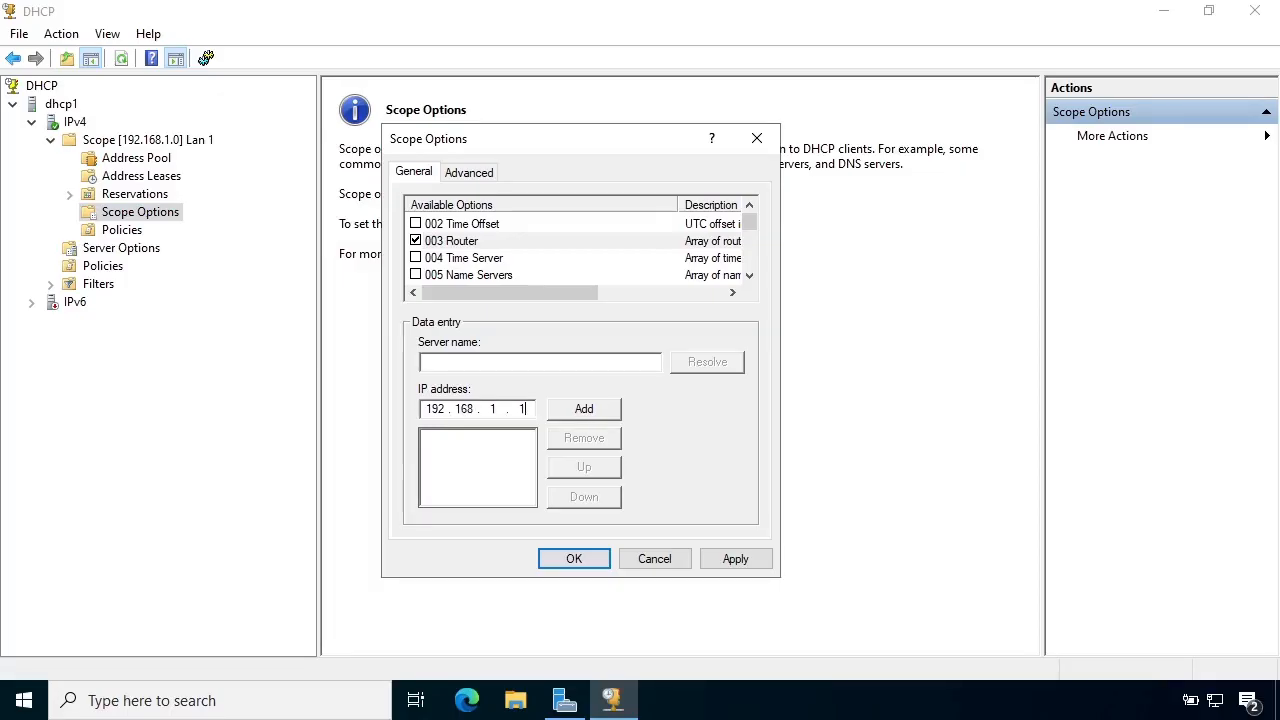
pyautogui.click(584, 409)
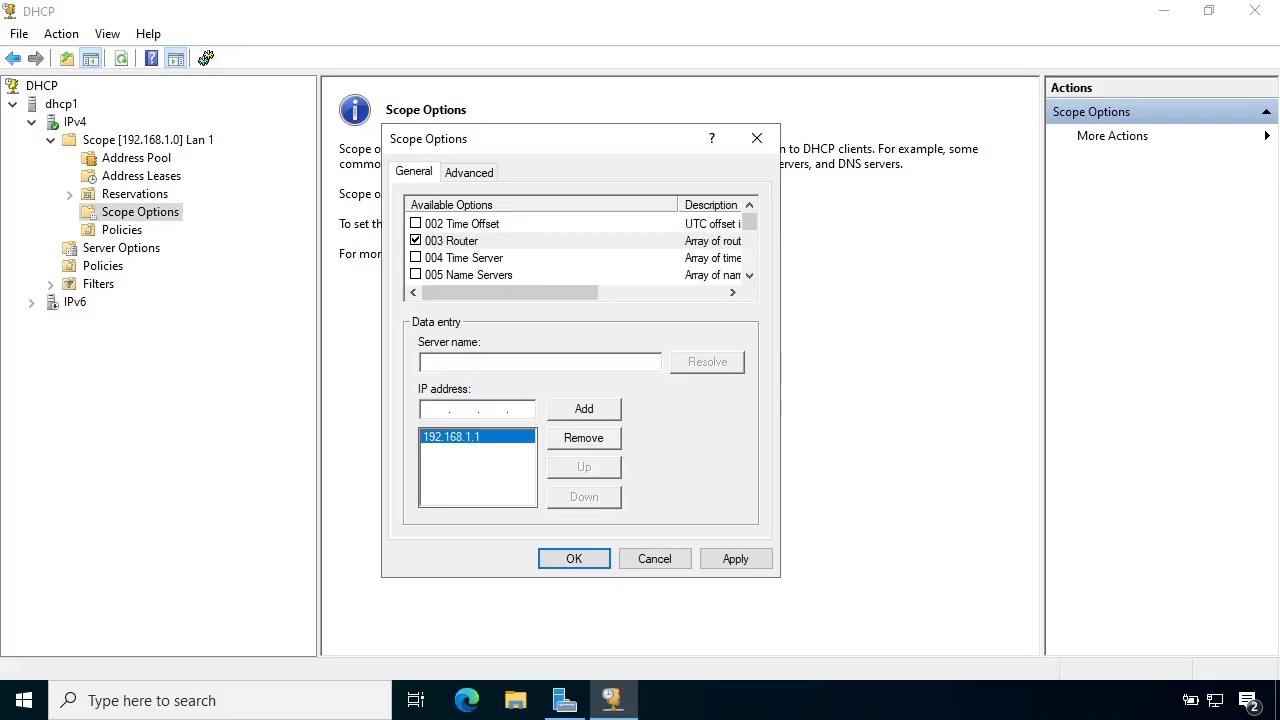
# Enable the 006 DNS Servers scope option, add the IP address 192.168.1.110, and save the scope options.
pyautogui.click(750, 276)
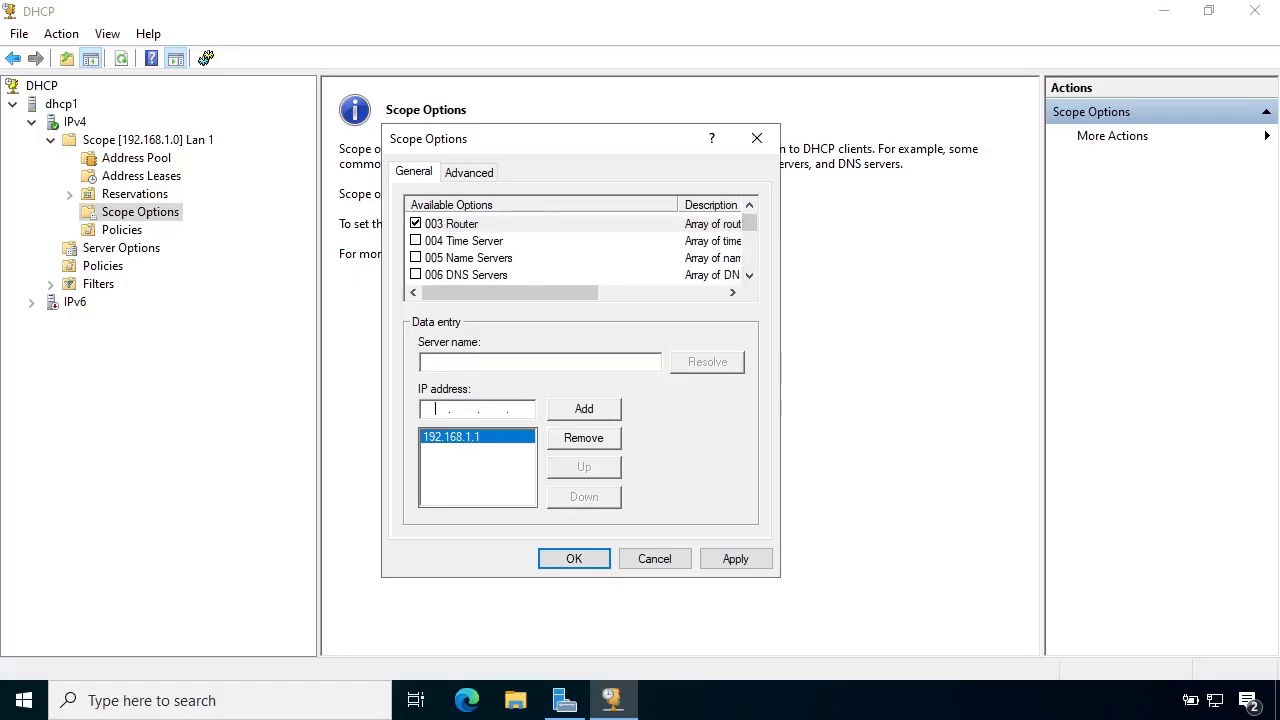
pyautogui.click(416, 275)
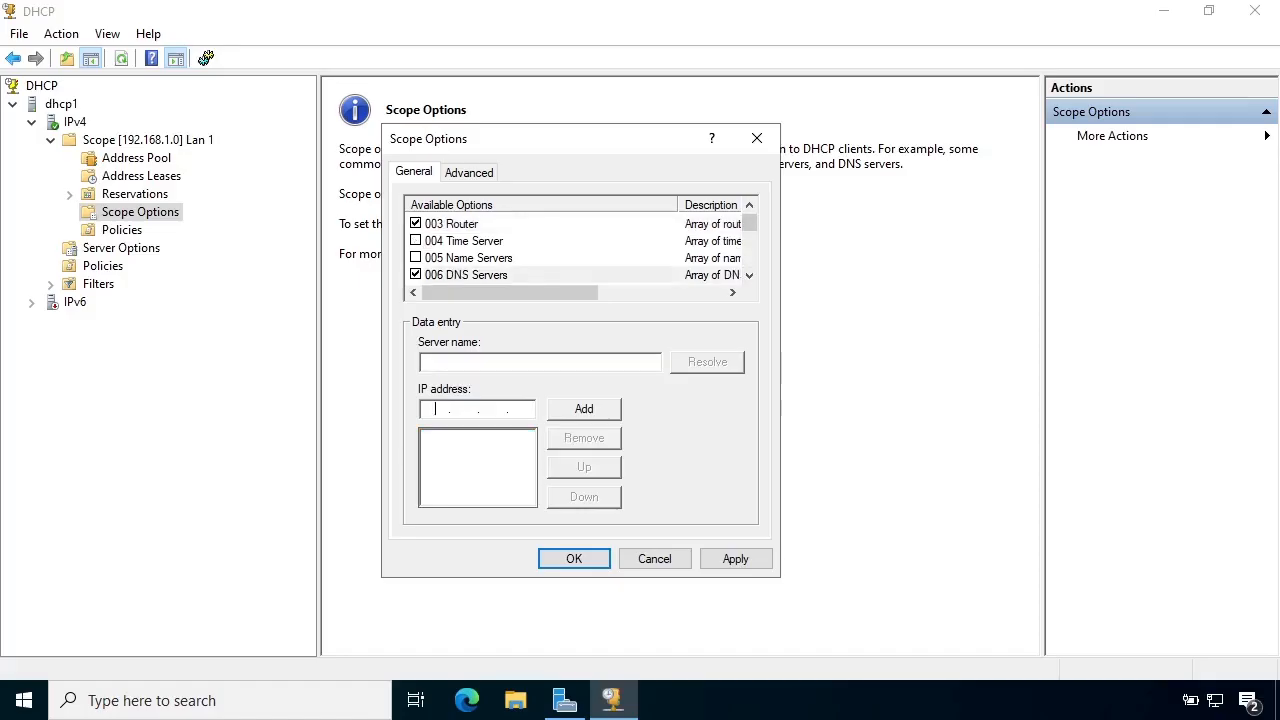
pyautogui.write('192 . 168 . 1 . 110')
pyautogui.click(584, 409)
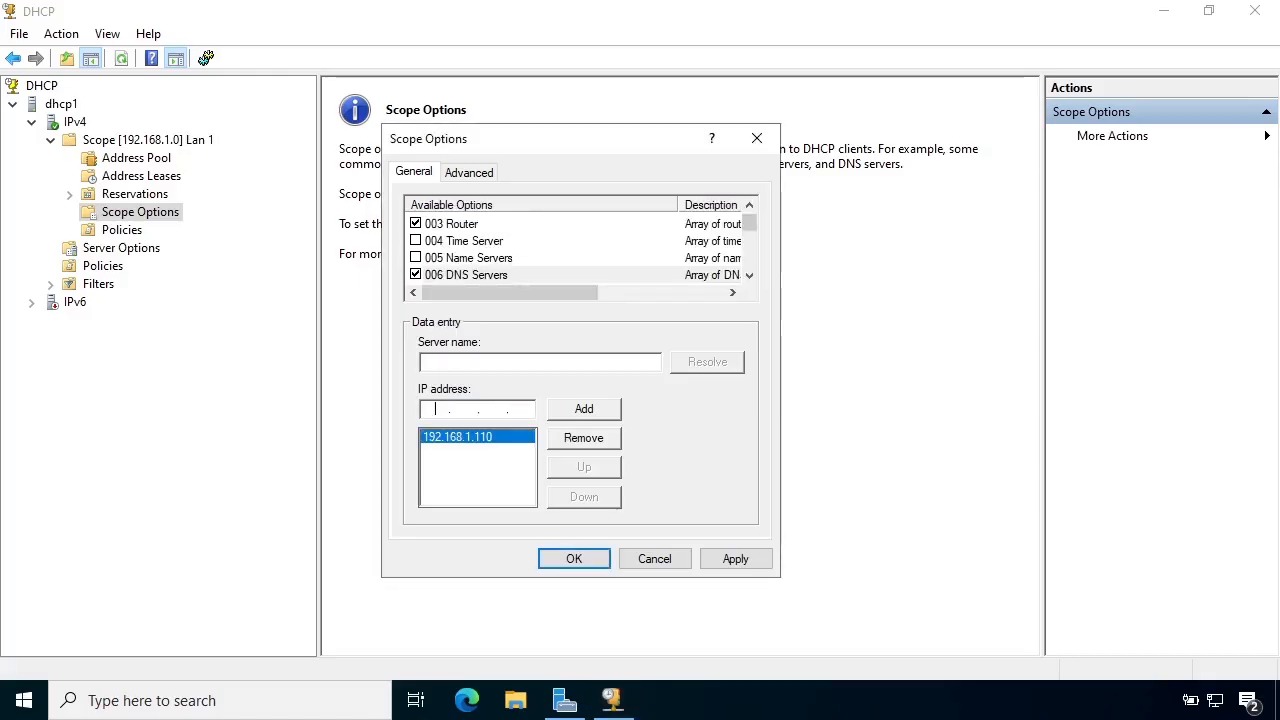
pyautogui.click(574, 559)
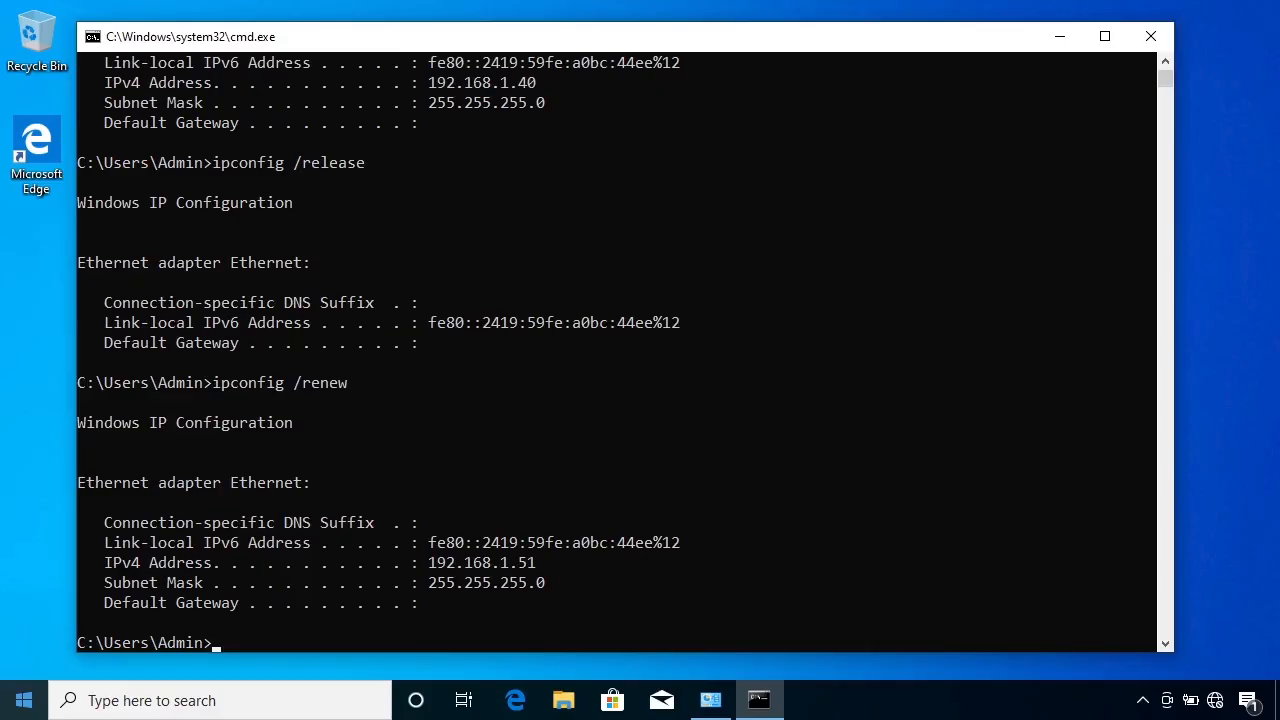
# In the Windows client's command prompt, rerun ipconfig /renew to pick up the new scope options.
pyautogui.click(513, 642)
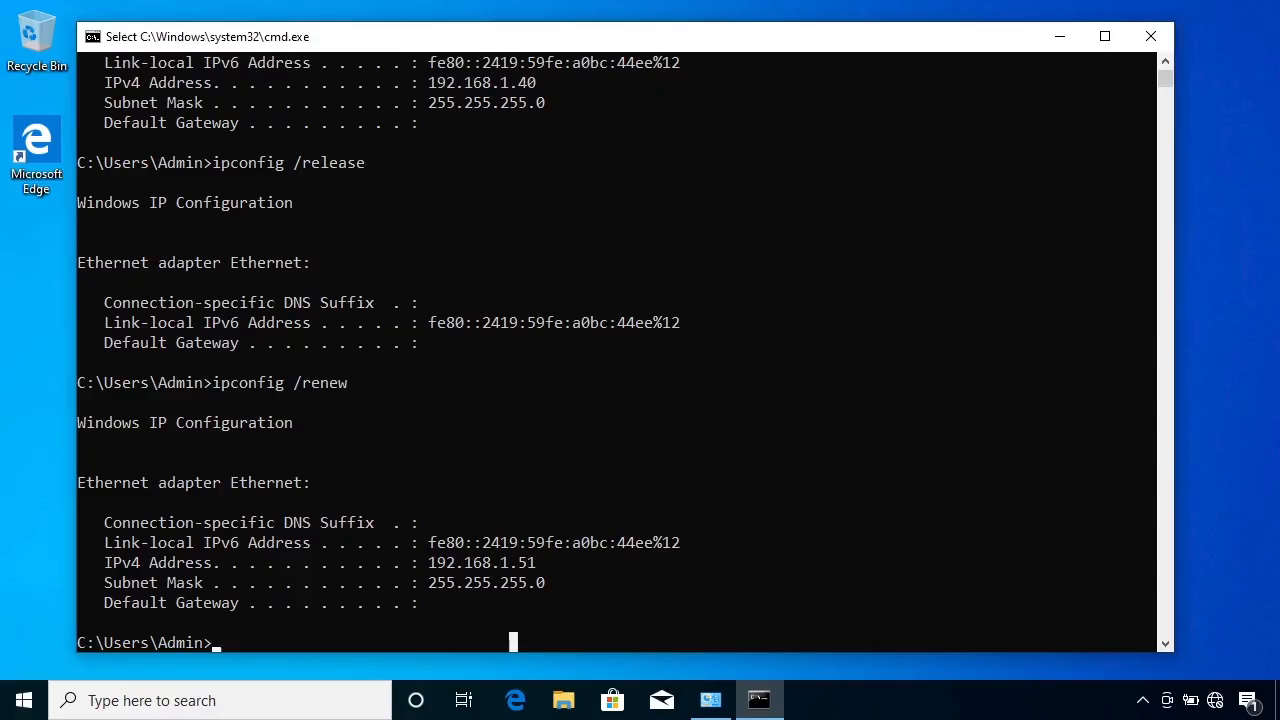
pyautogui.press('Up')
pyautogui.press('Return')
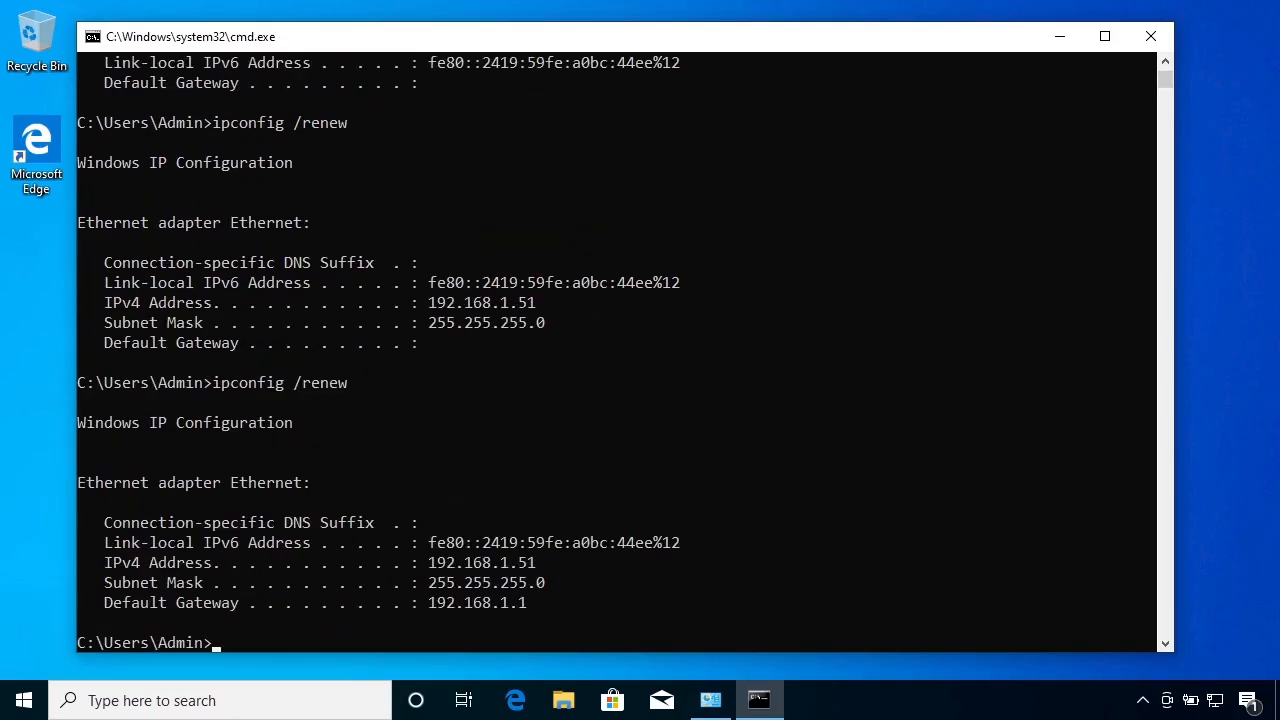
# Ping akamai.com from the client to test name resolution and internet connectivity.
pyautogui.write('ping akamai.com')
pyautogui.press('Return')
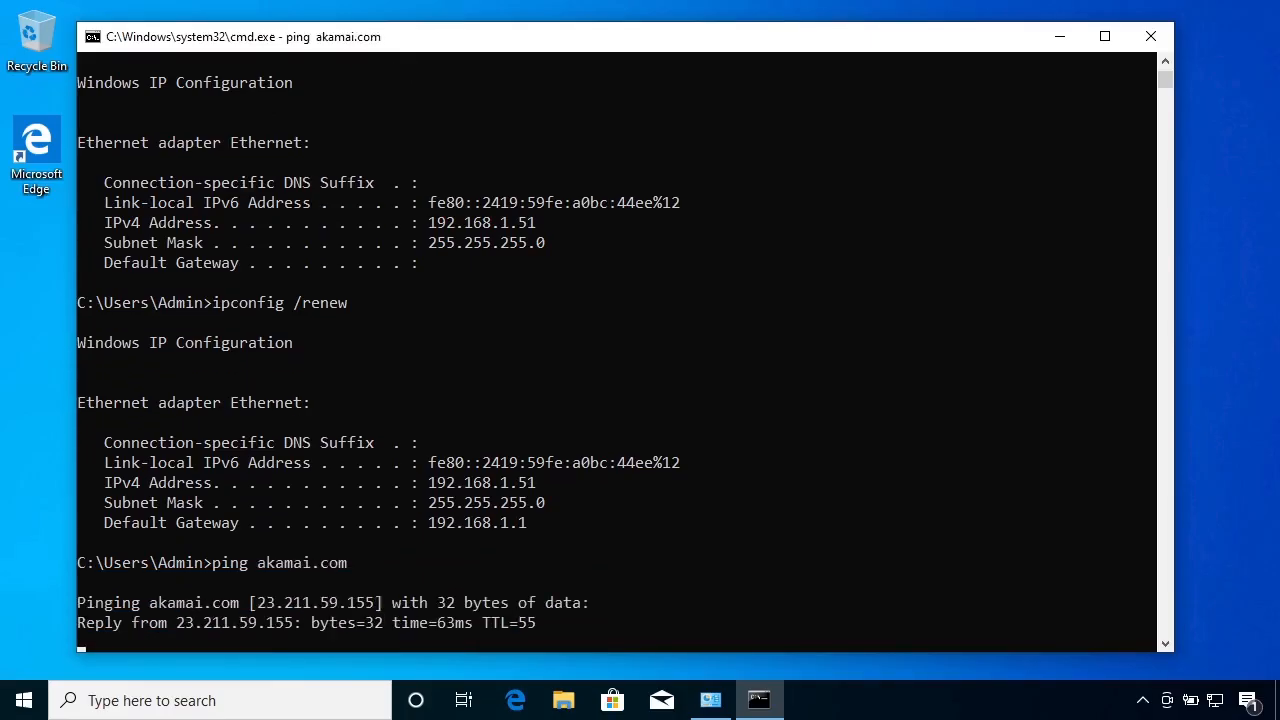